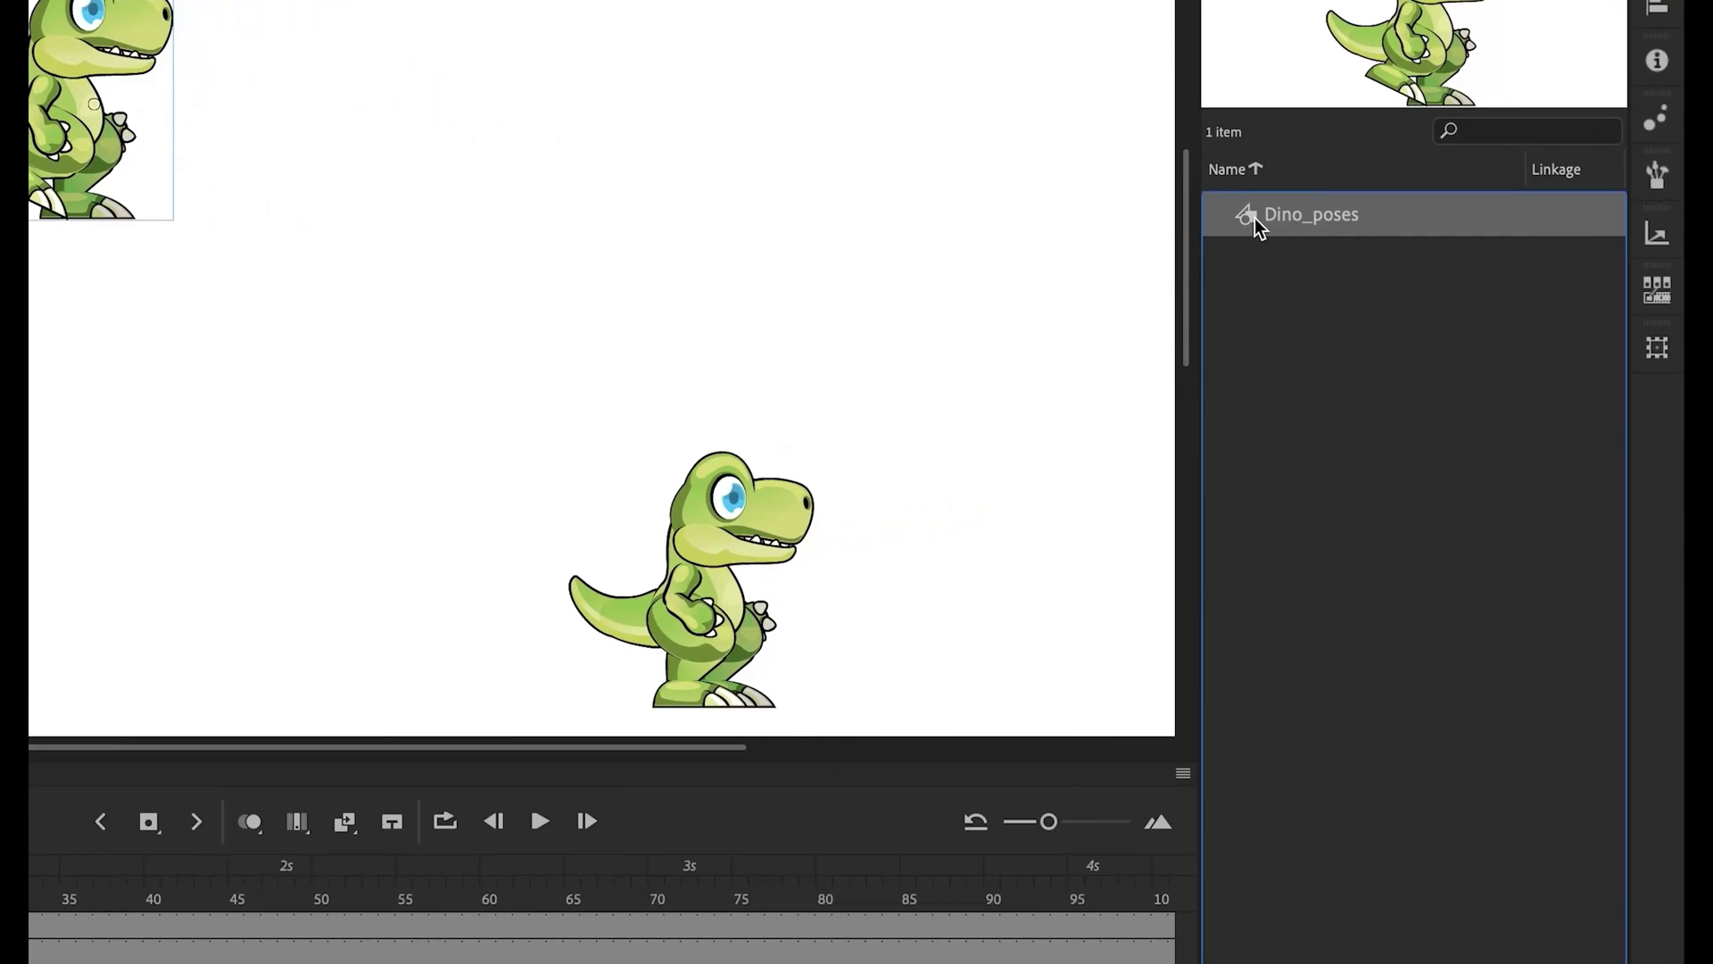
- Inside Dino_poses, preview the walk (1–24), jump (25–55) and fall (from 56) poses
double_click(1254, 218)
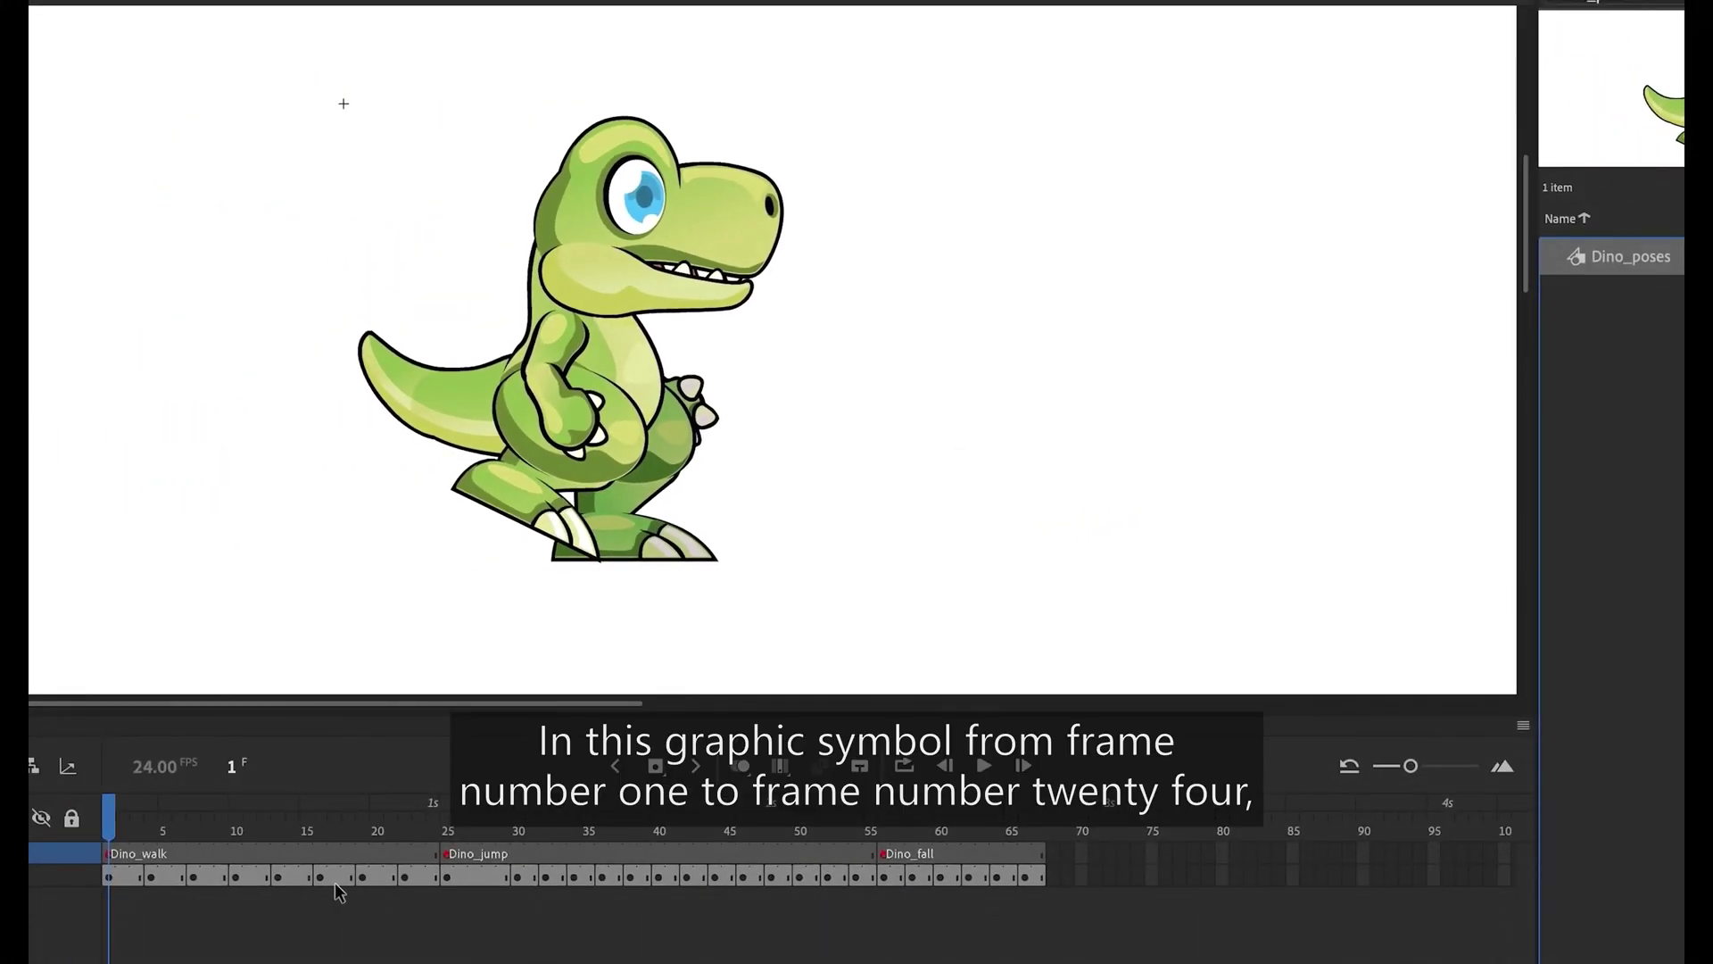
click(109, 854)
click(436, 849)
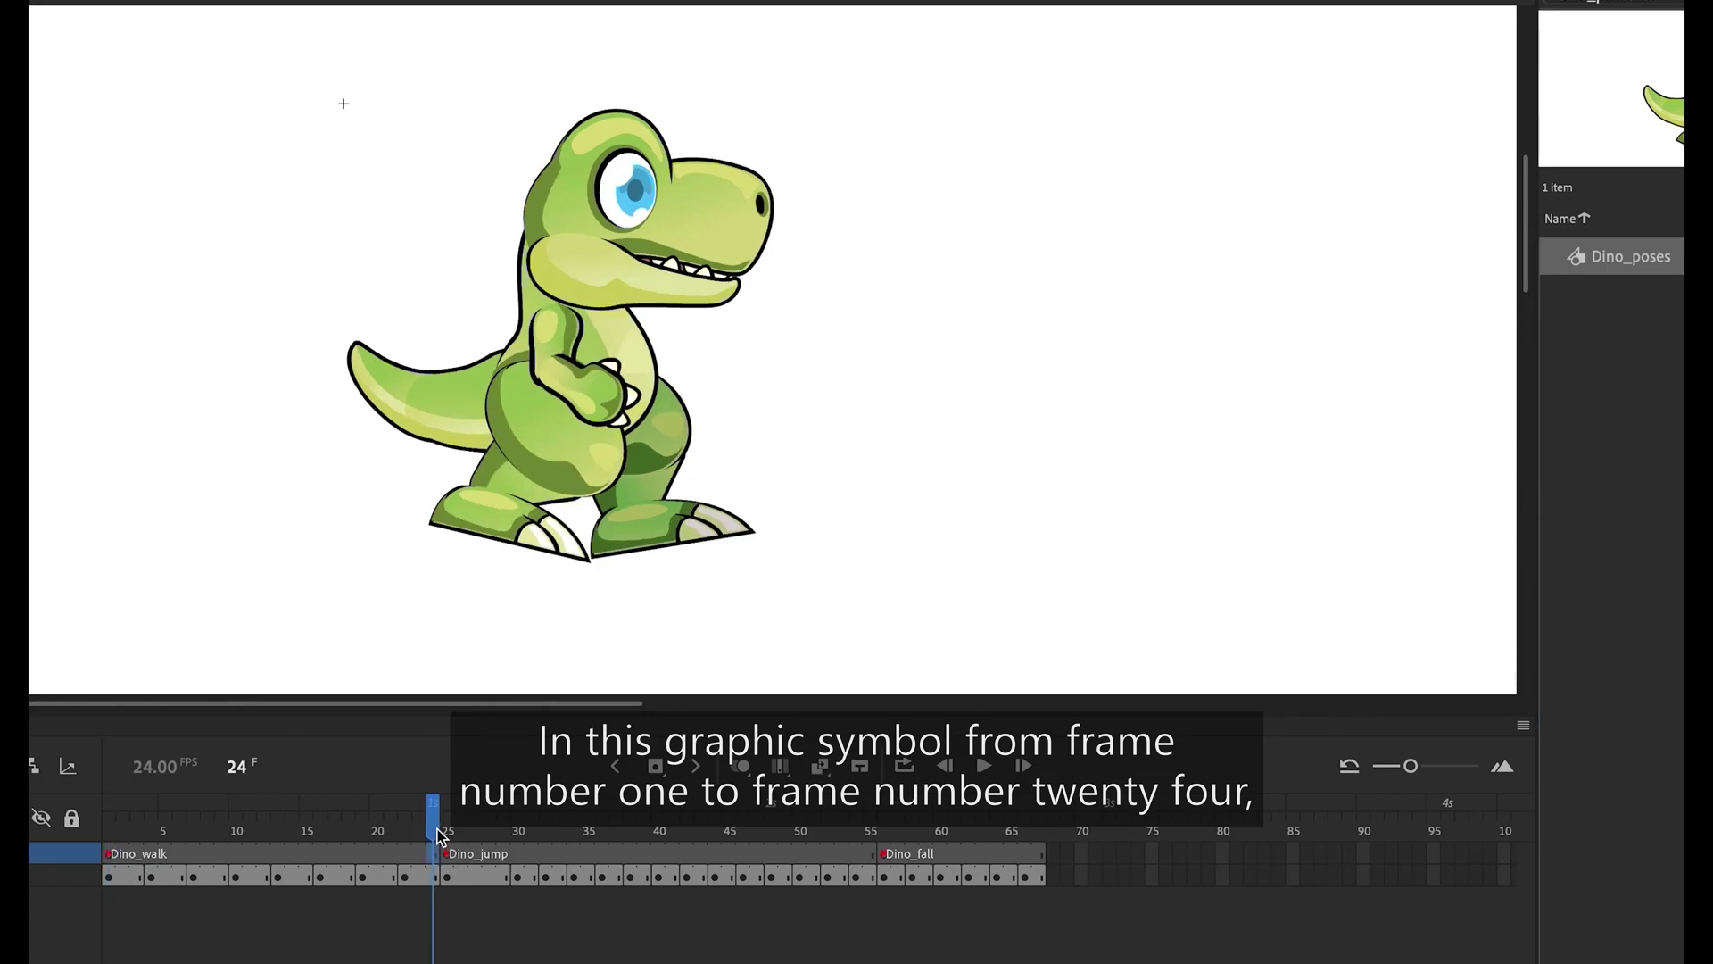
drag(434, 825, 390, 830)
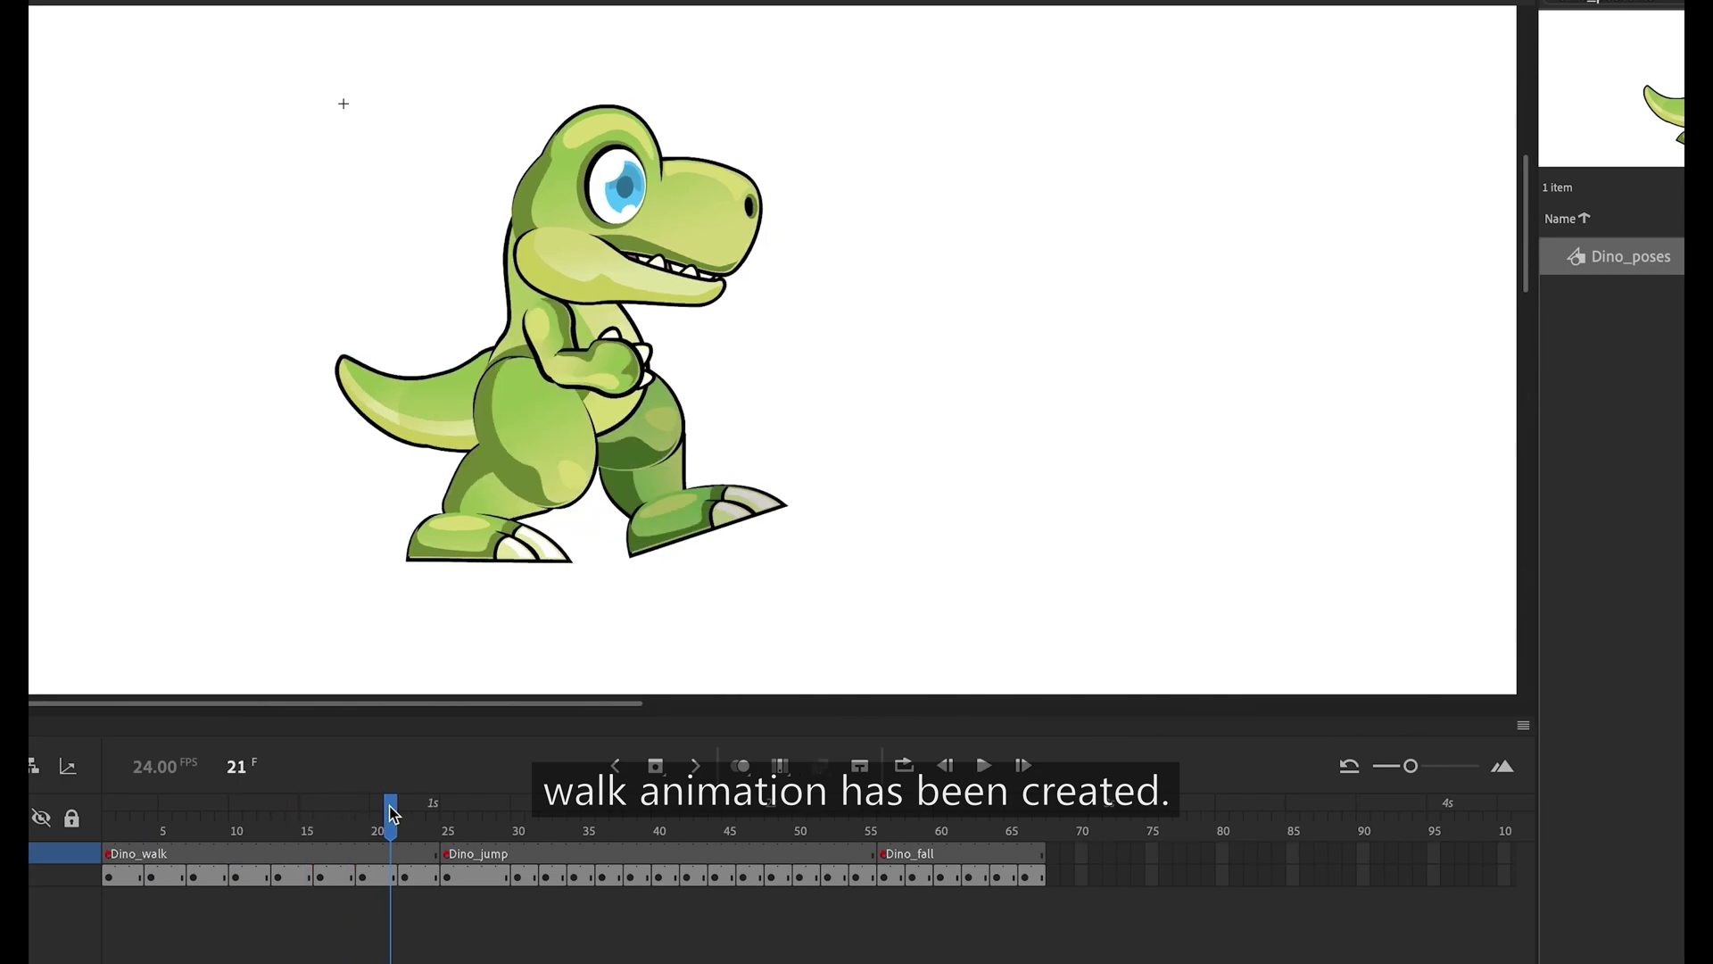
click(451, 855)
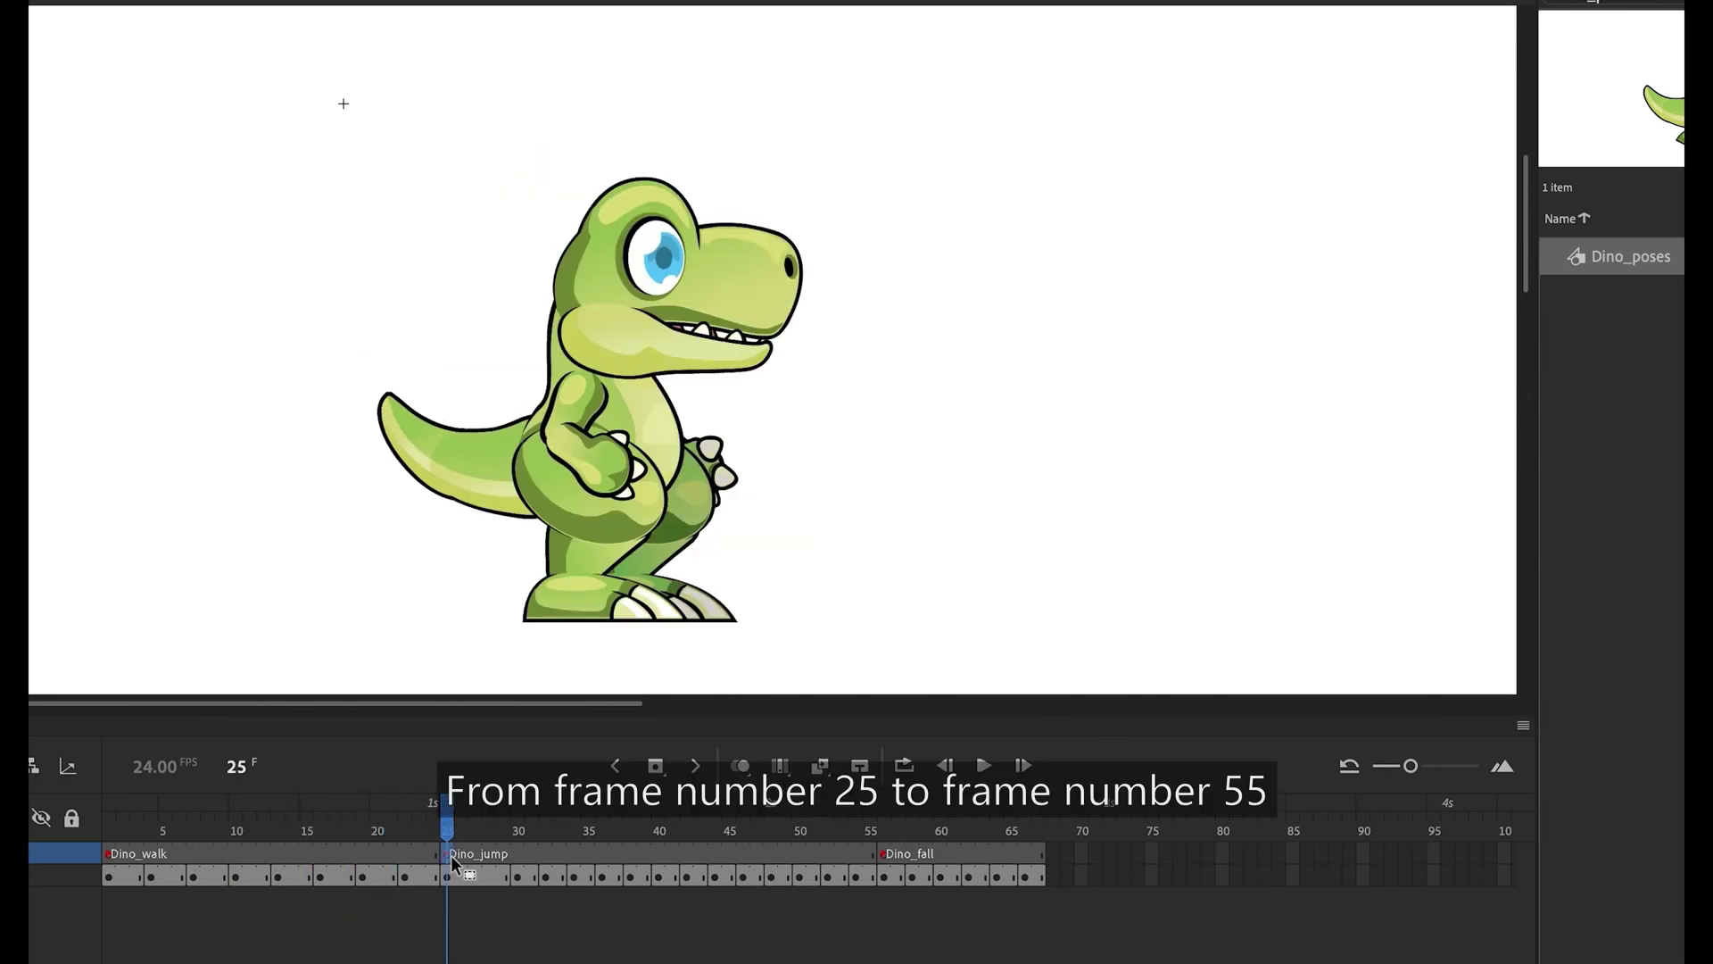
click(871, 849)
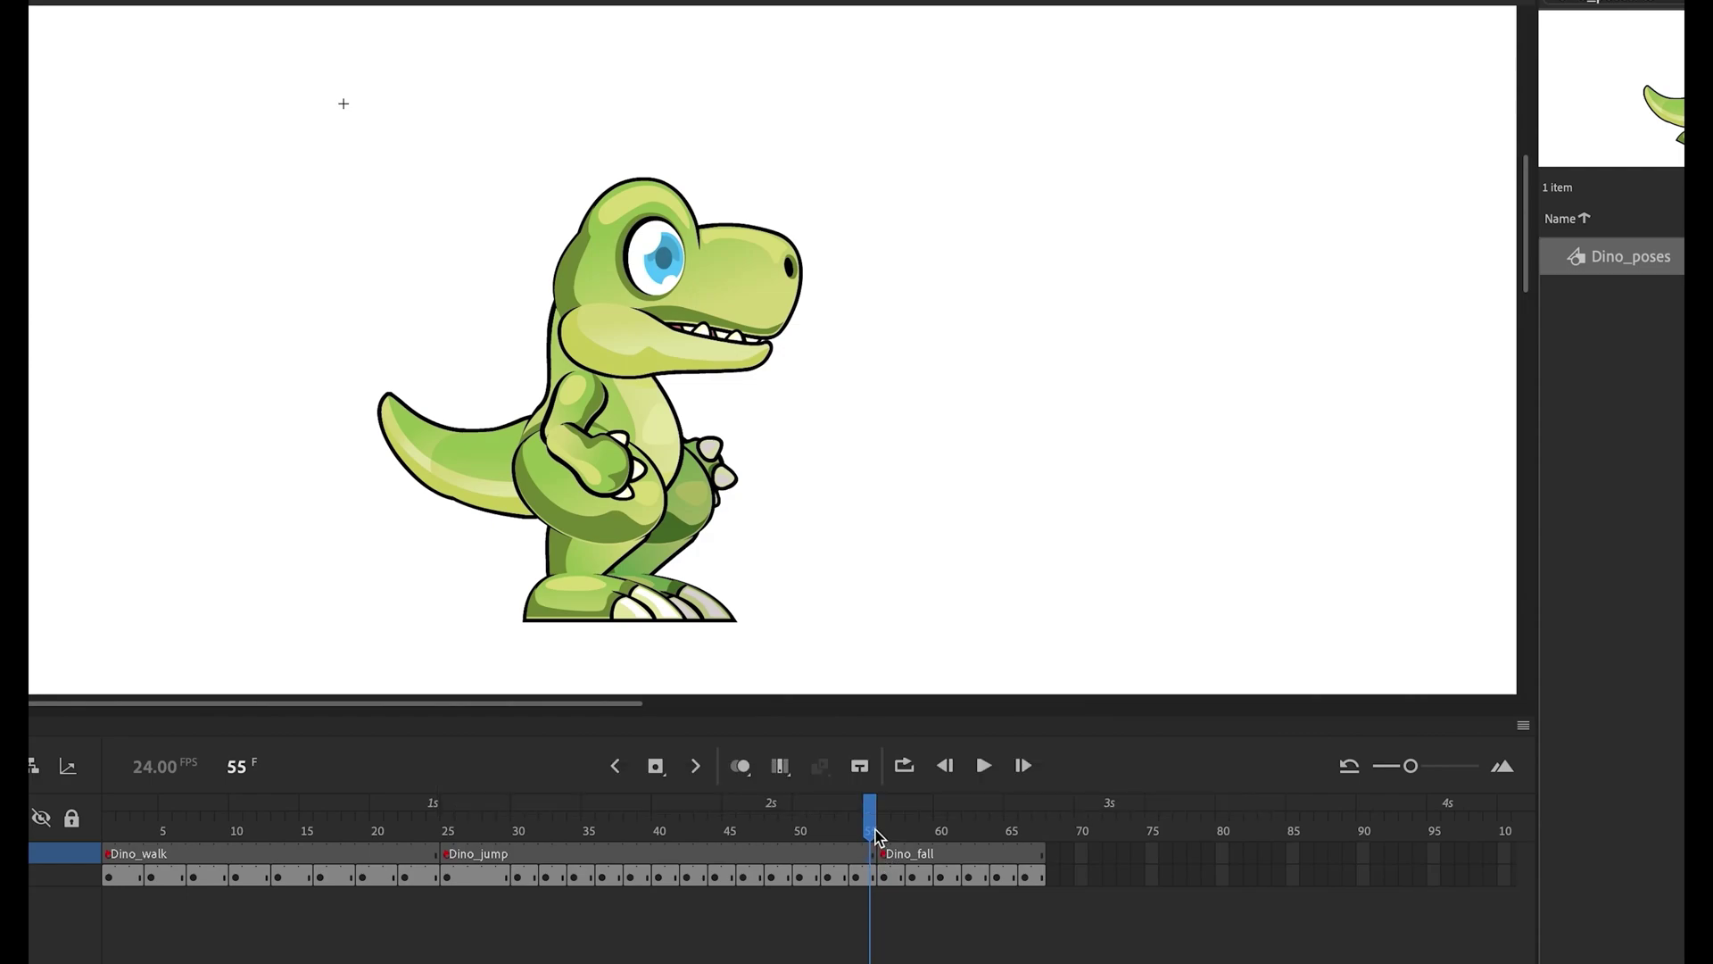
mouse_move(874, 836)
mouse_down()
mouse_move(489, 830)
mouse_move(843, 833)
mouse_up()
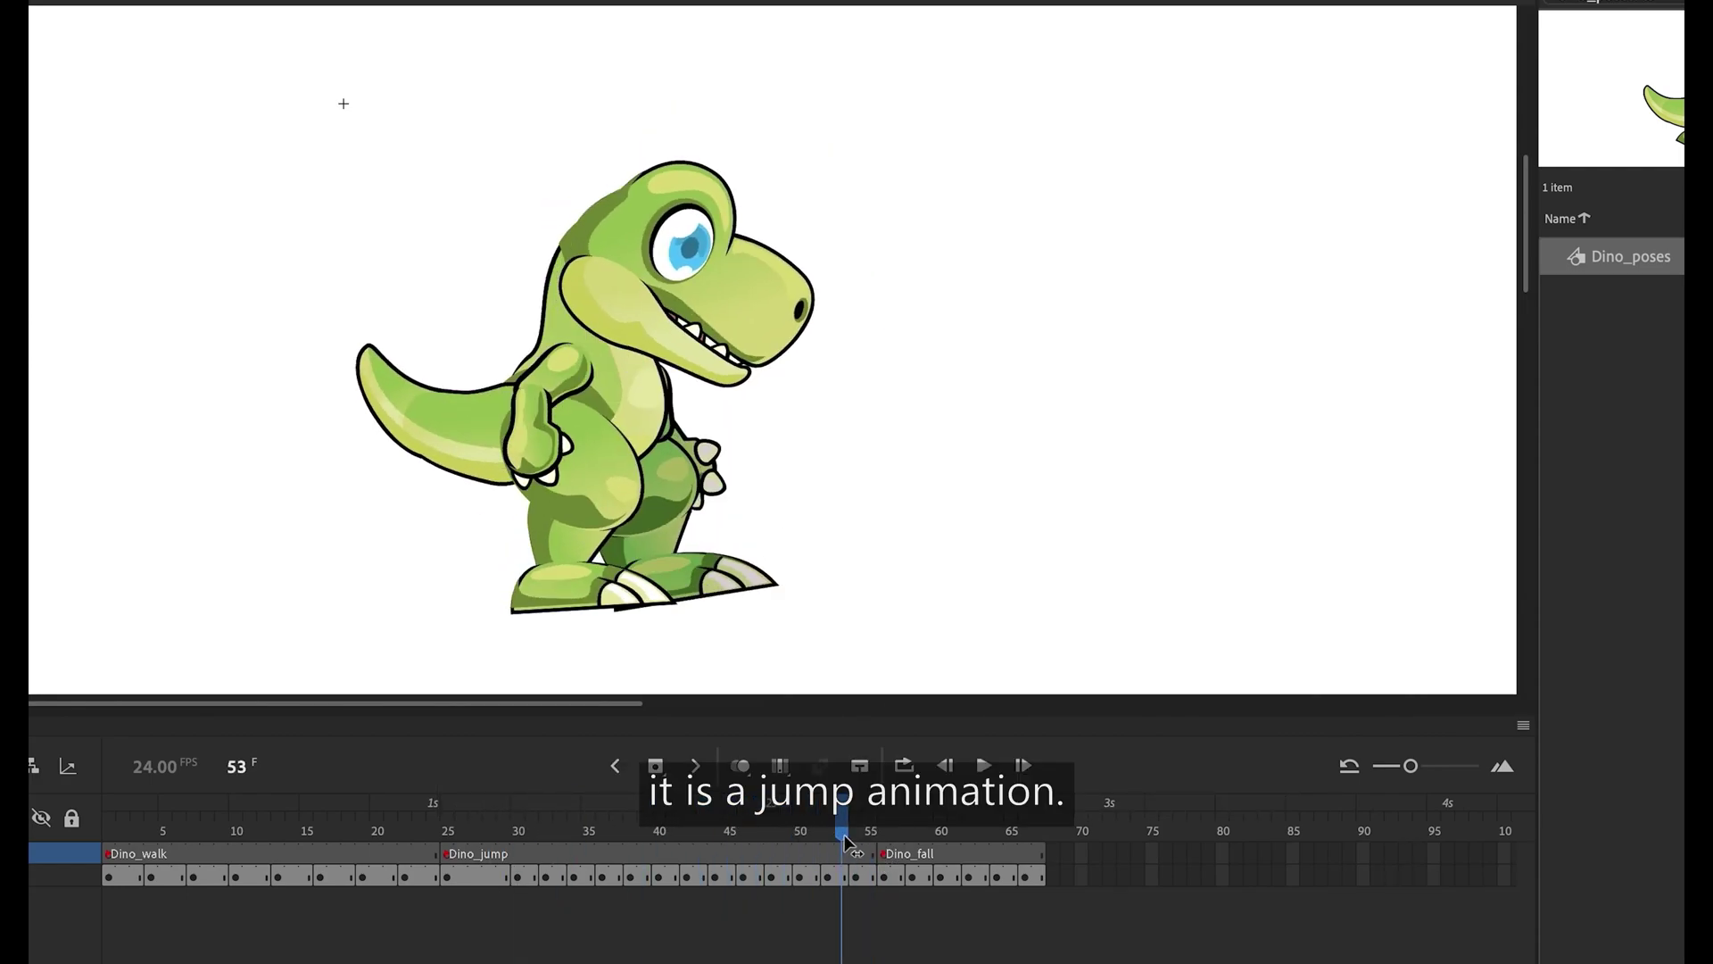
click(883, 853)
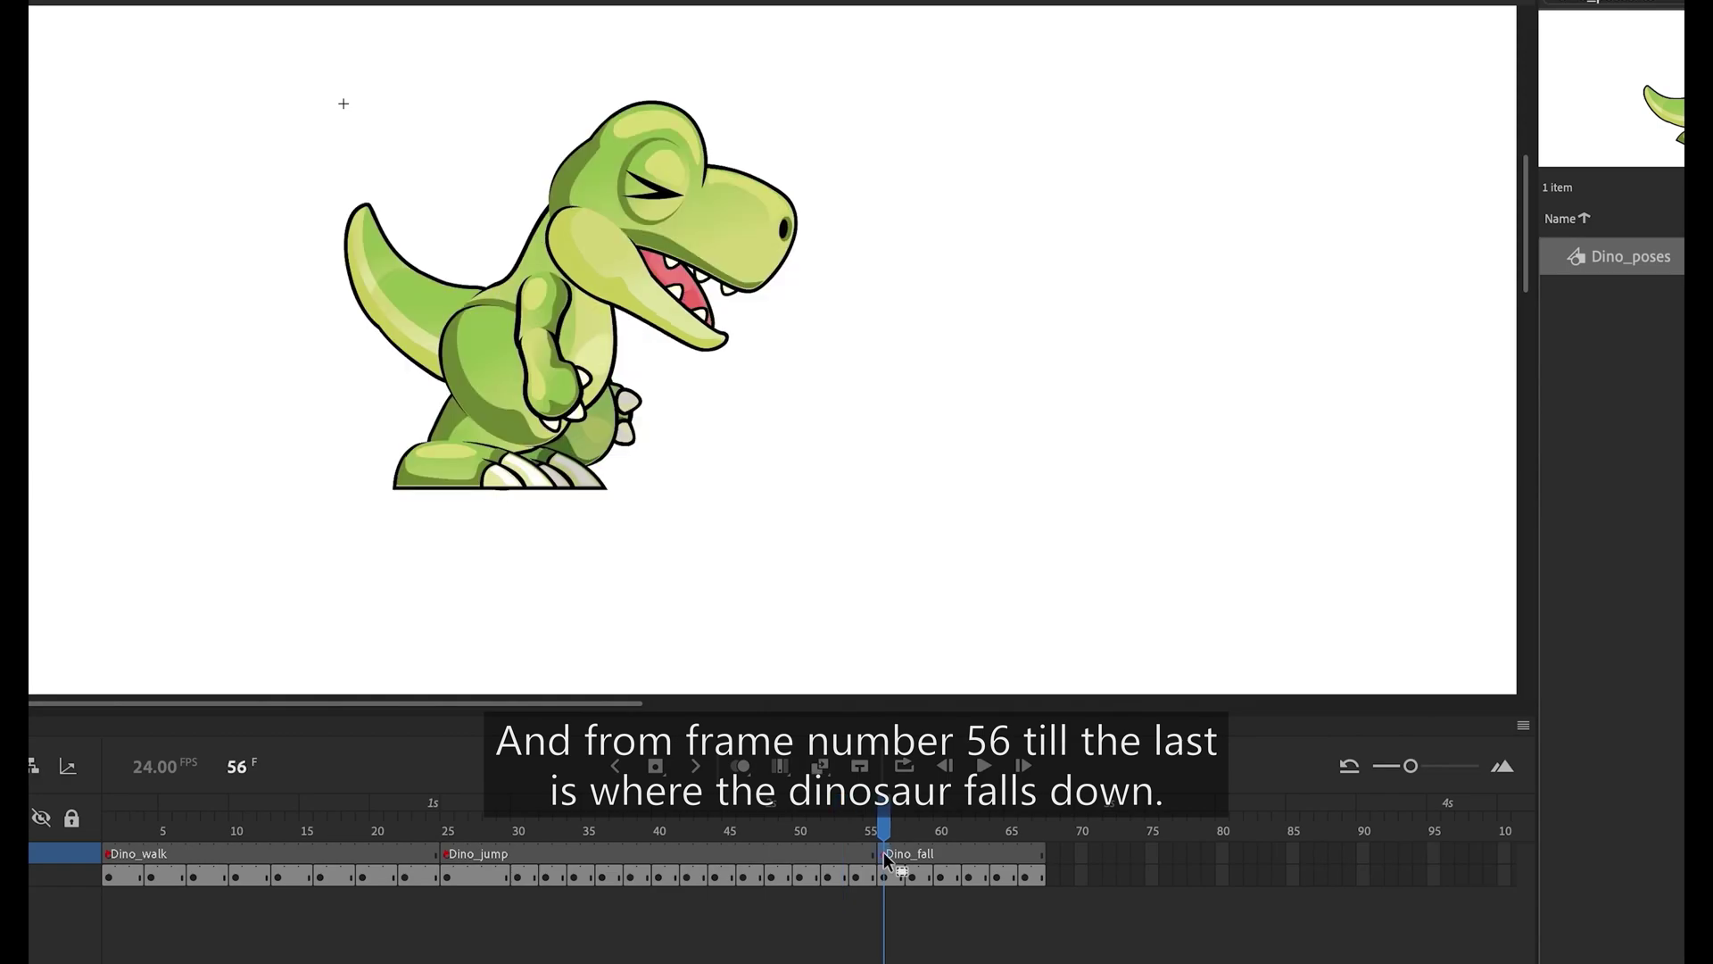
drag(891, 822, 1026, 846)
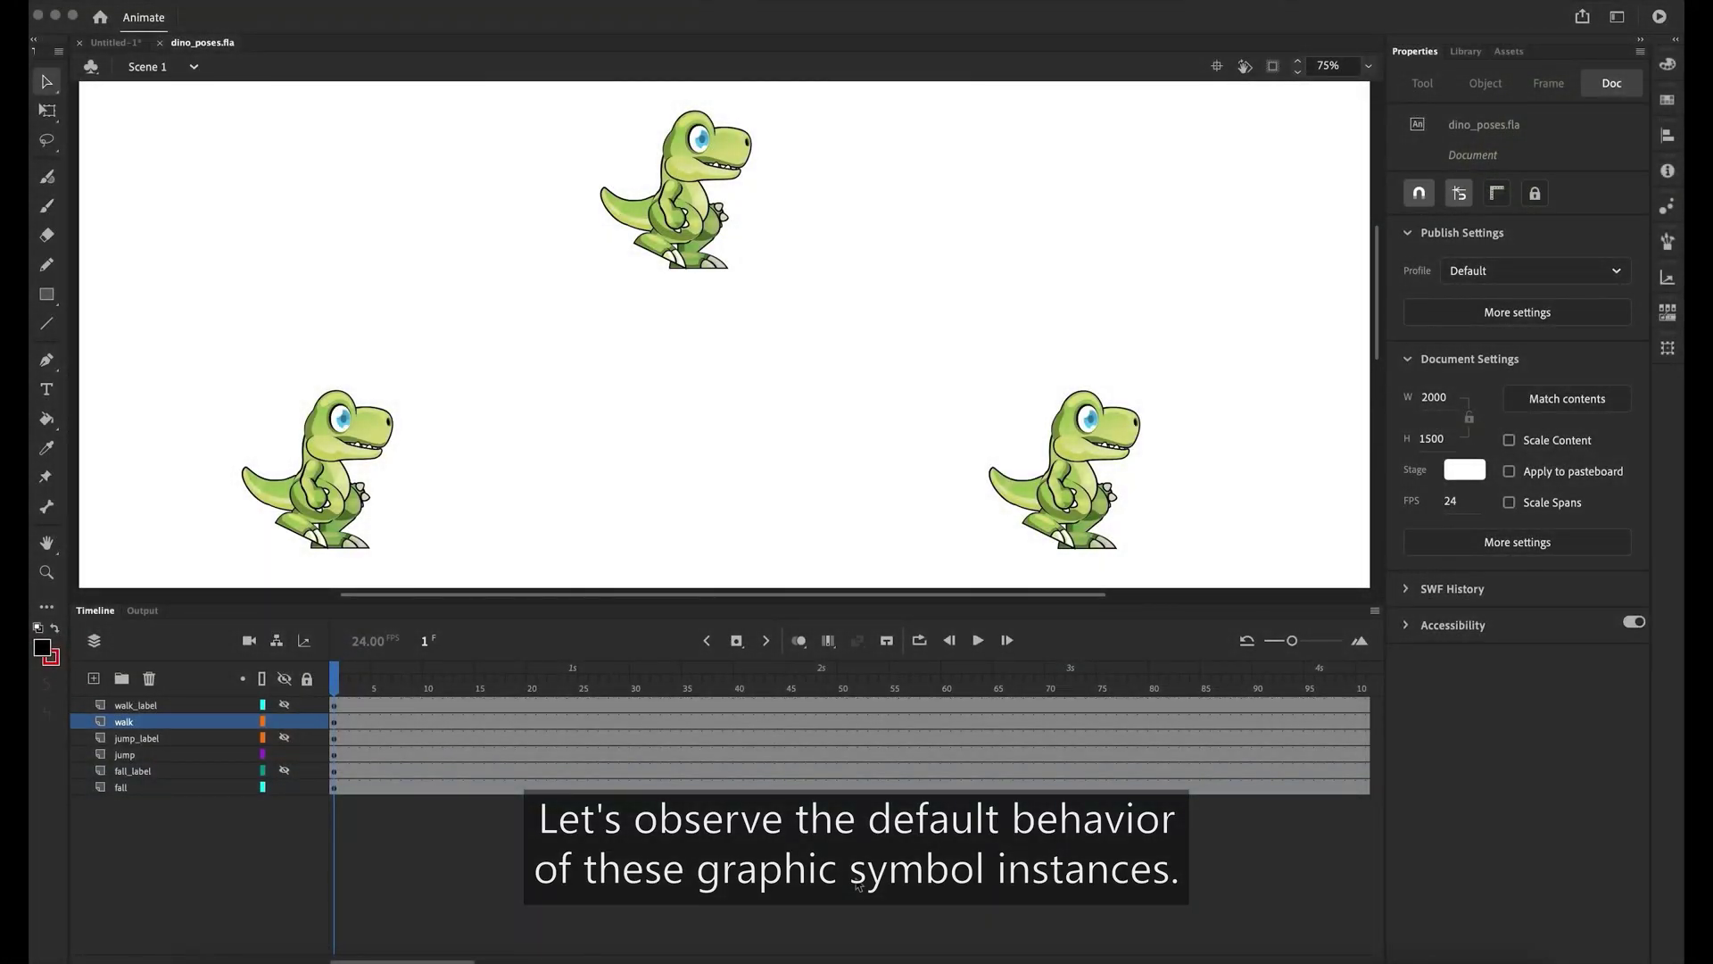
- Check each dino instance's looping settings and play the scene to see the default behaviour
click(1090, 437)
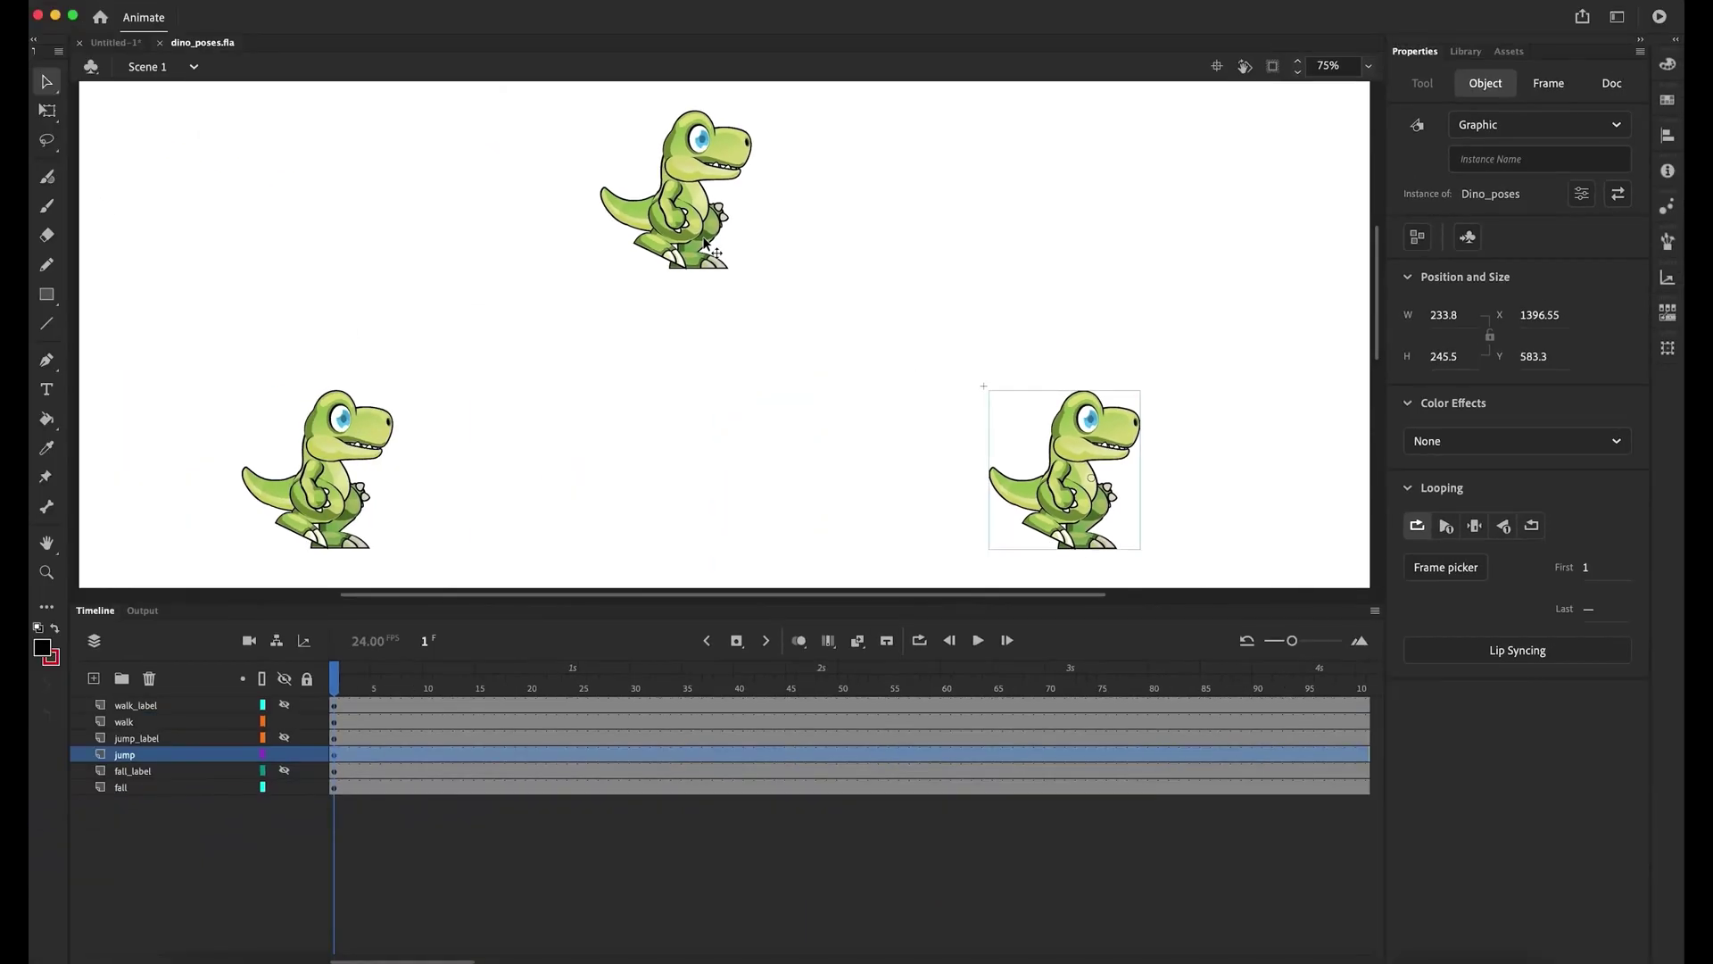
click(705, 243)
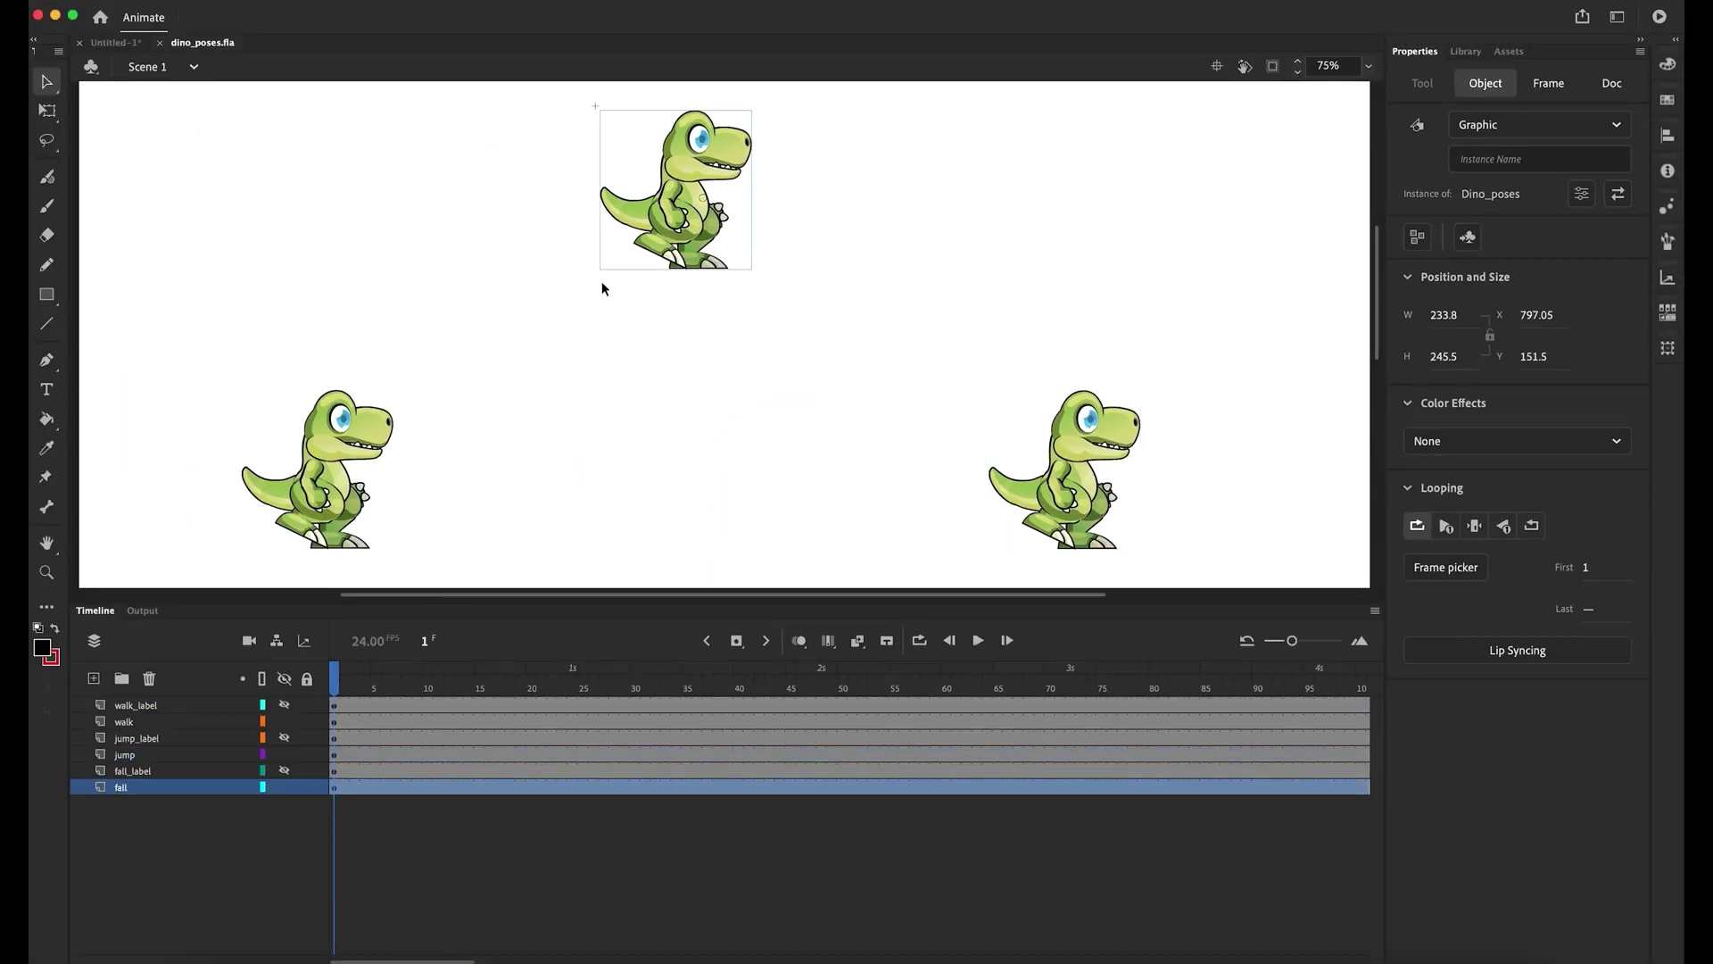
click(365, 444)
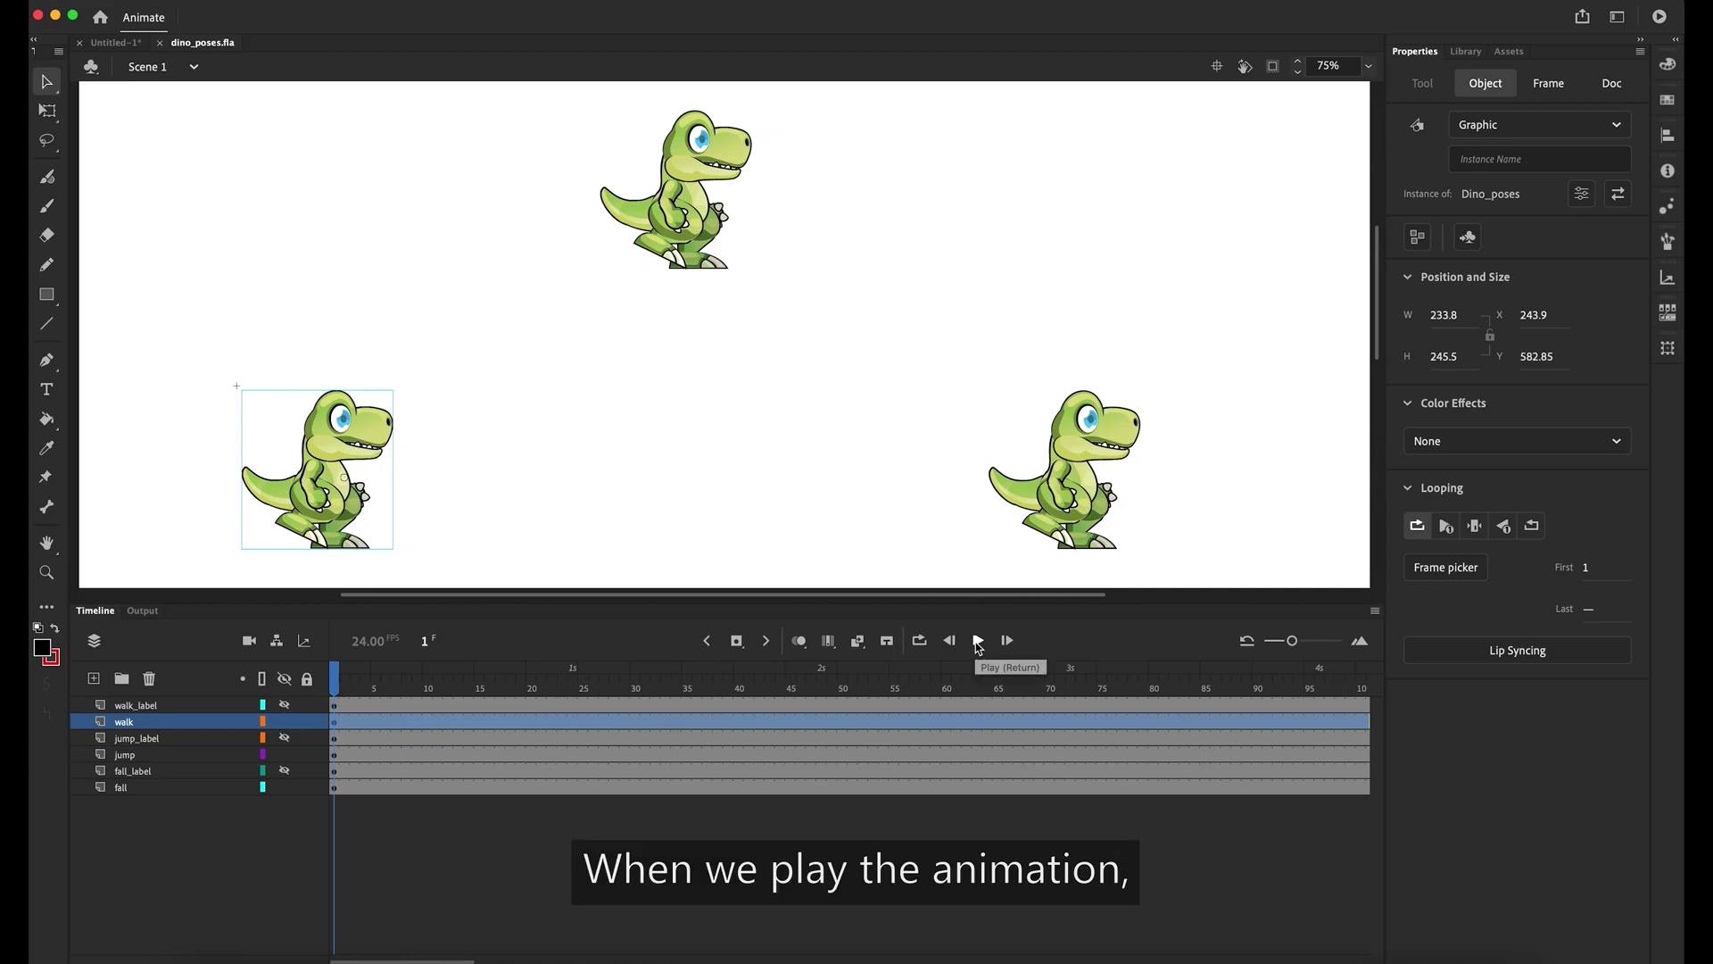
click(977, 640)
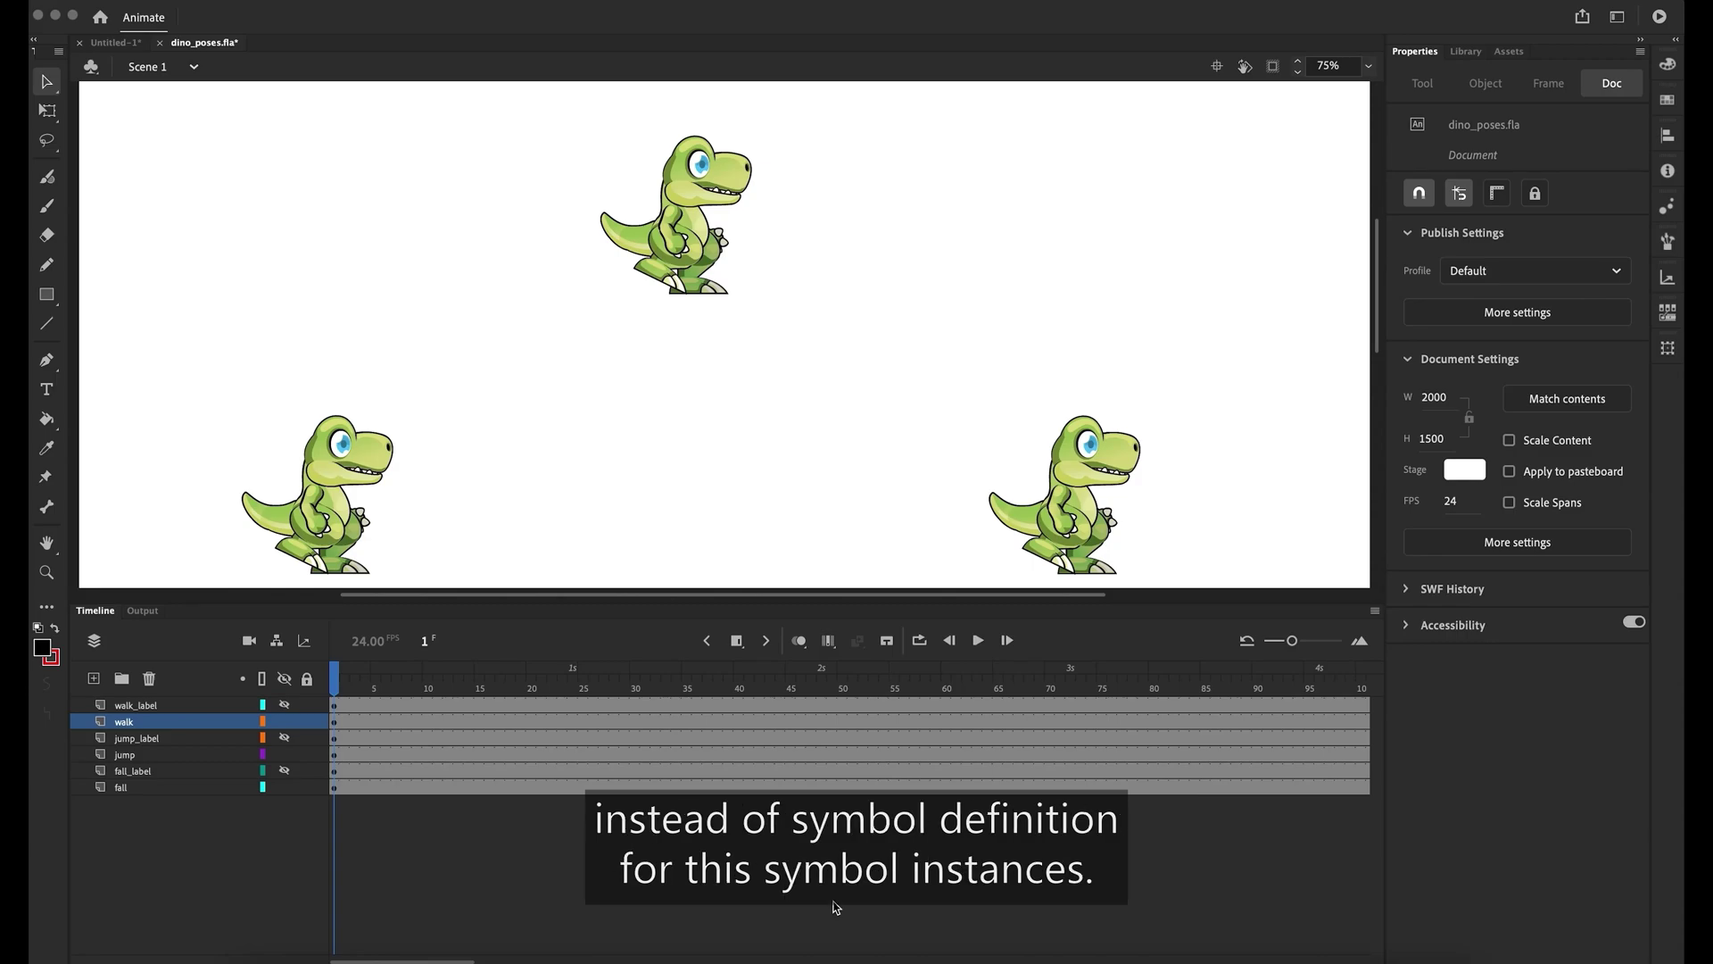
- Show the Walk label, end the left dino's loop at frame 24, and show the Jump label
click(286, 705)
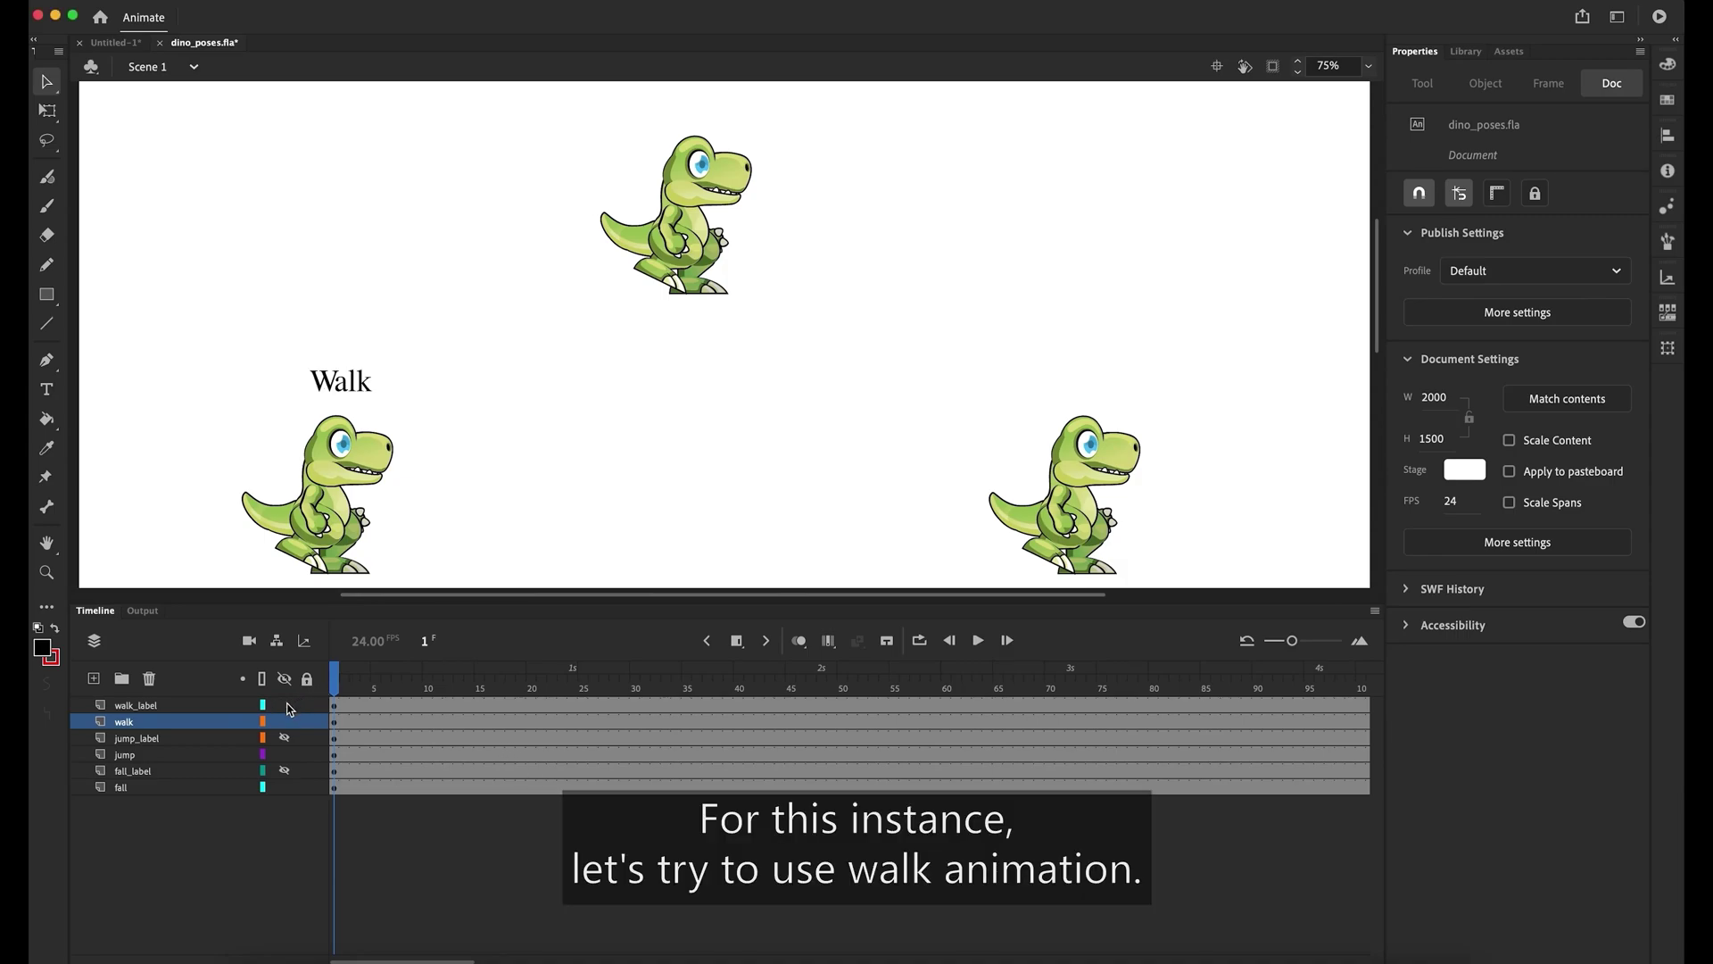
click(318, 530)
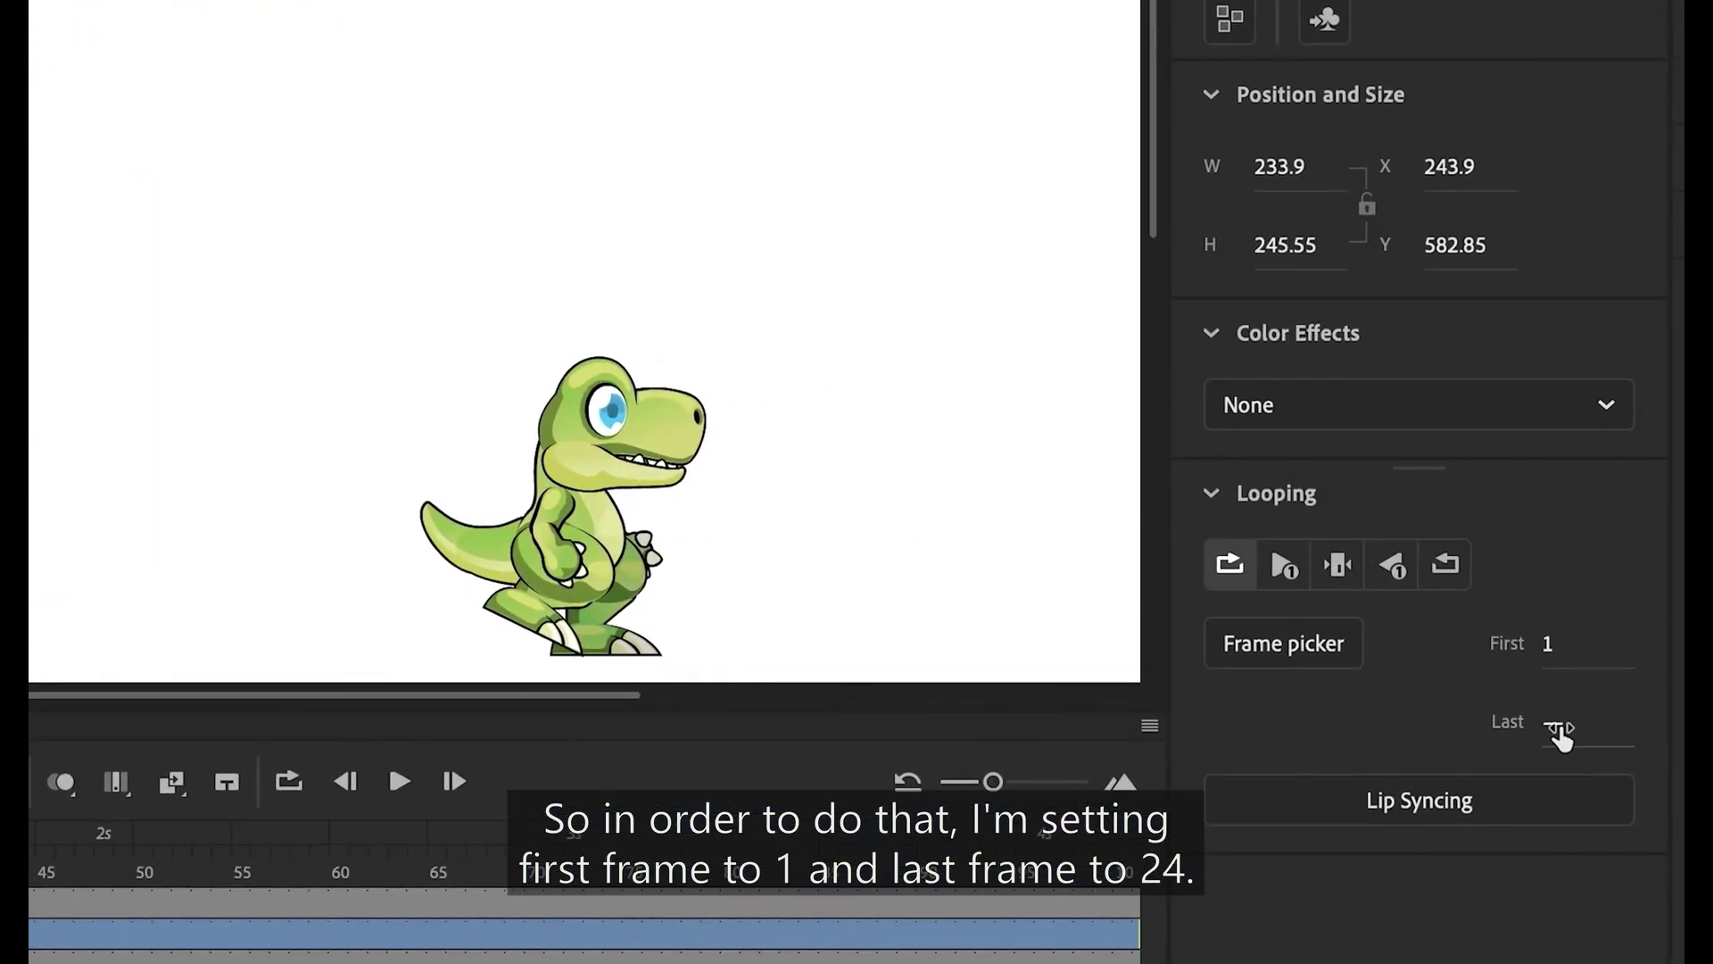
click(1559, 727)
text(24)
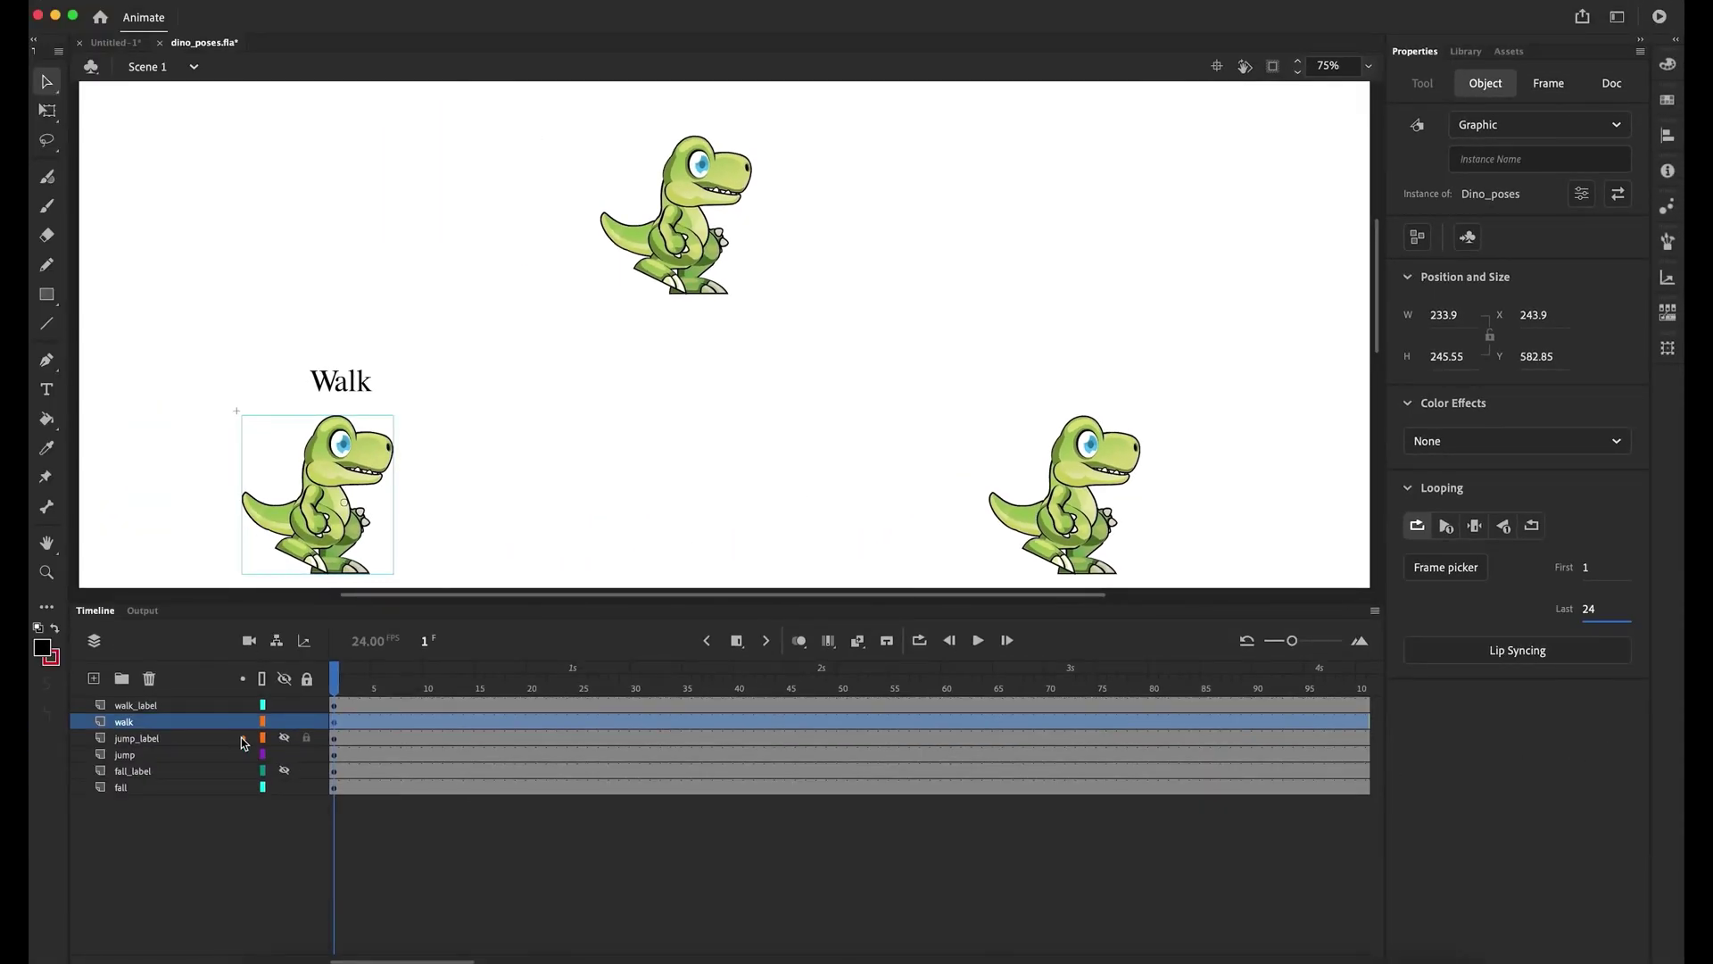
click(284, 738)
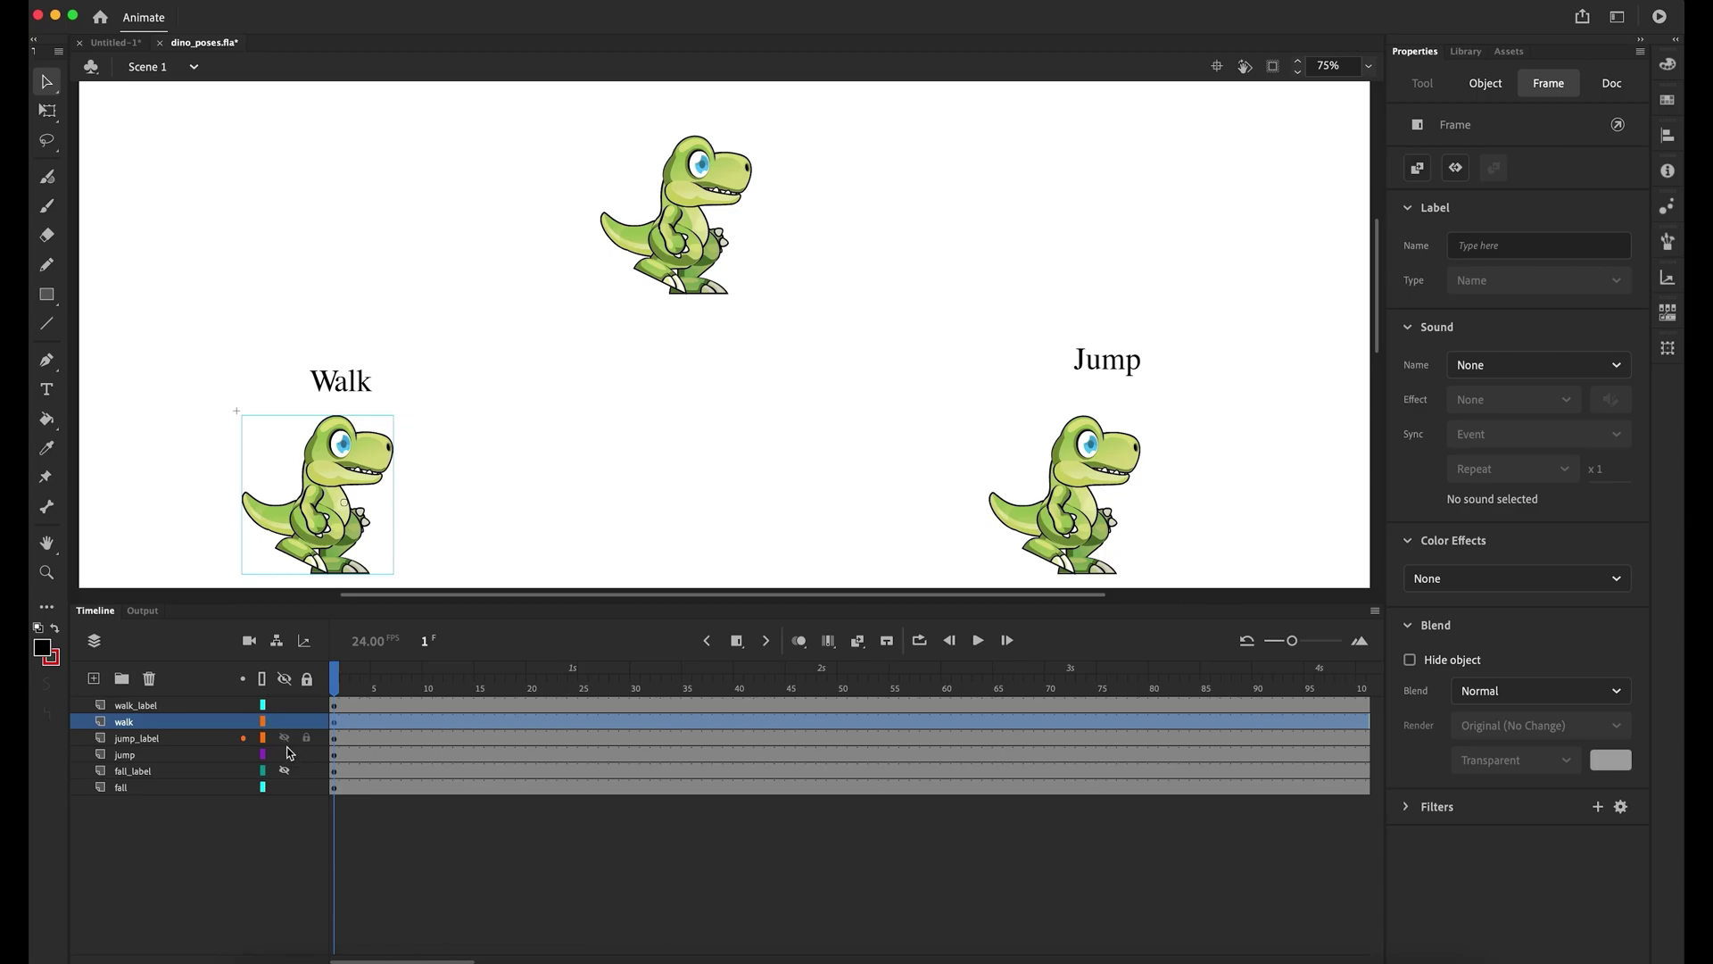
- Loop the right dino over frames 25 to 55 and reveal the Fall label
click(1071, 522)
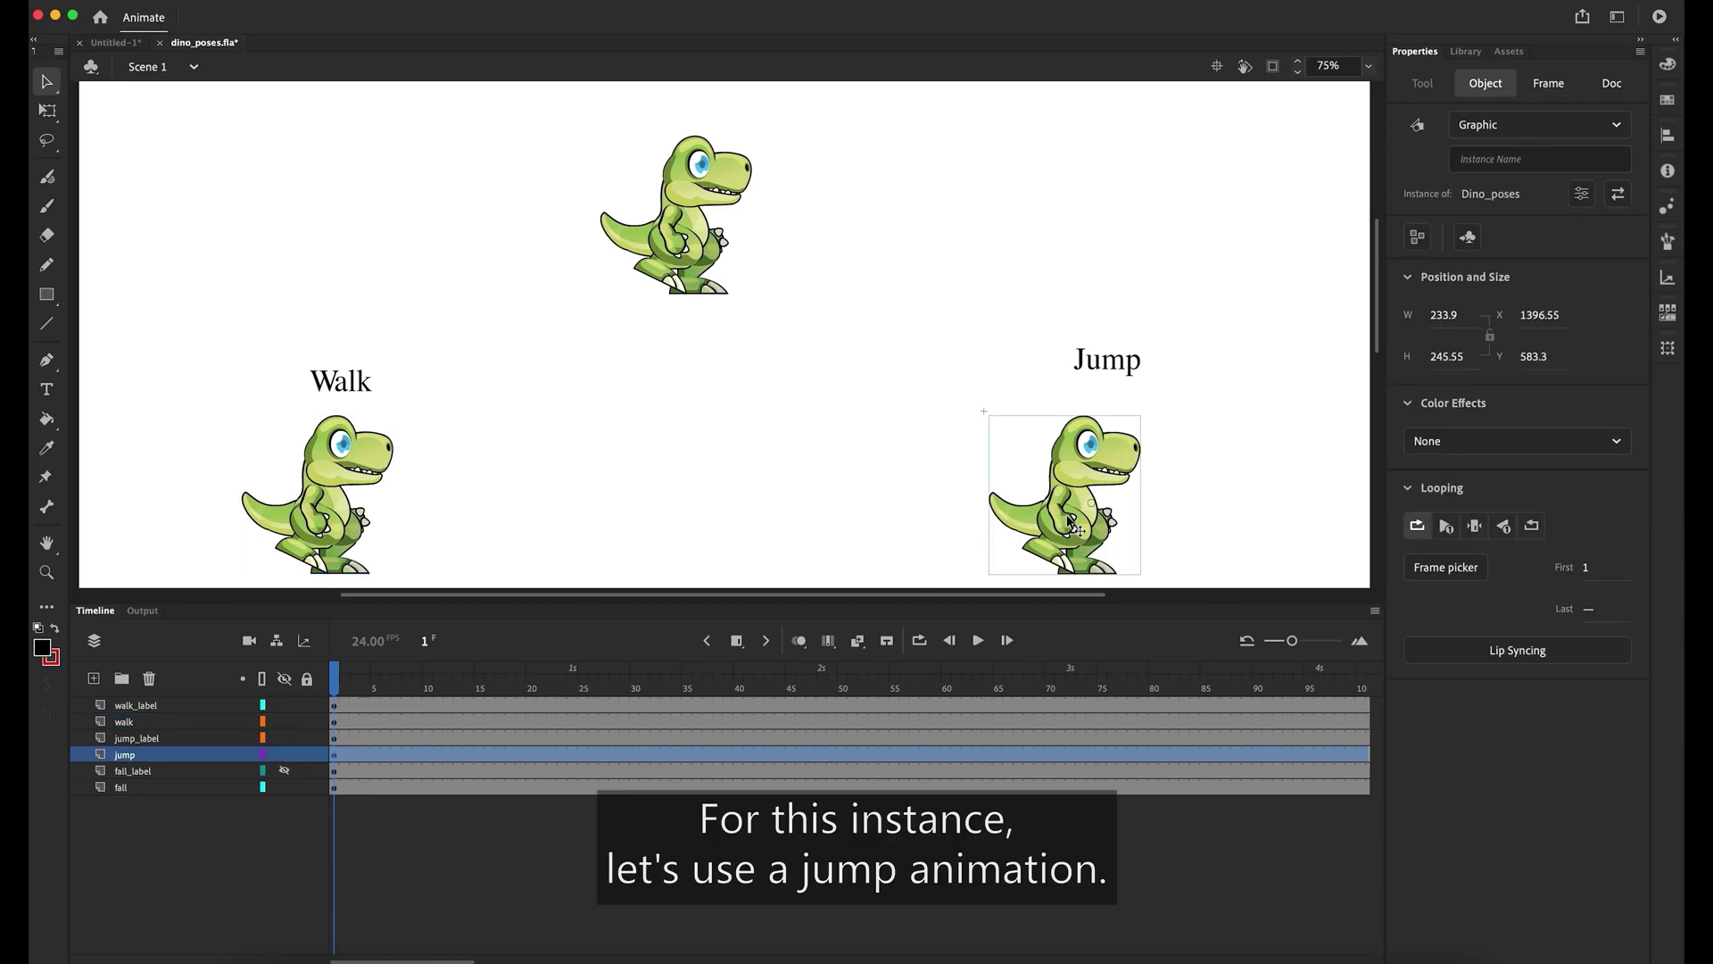
click(1585, 567)
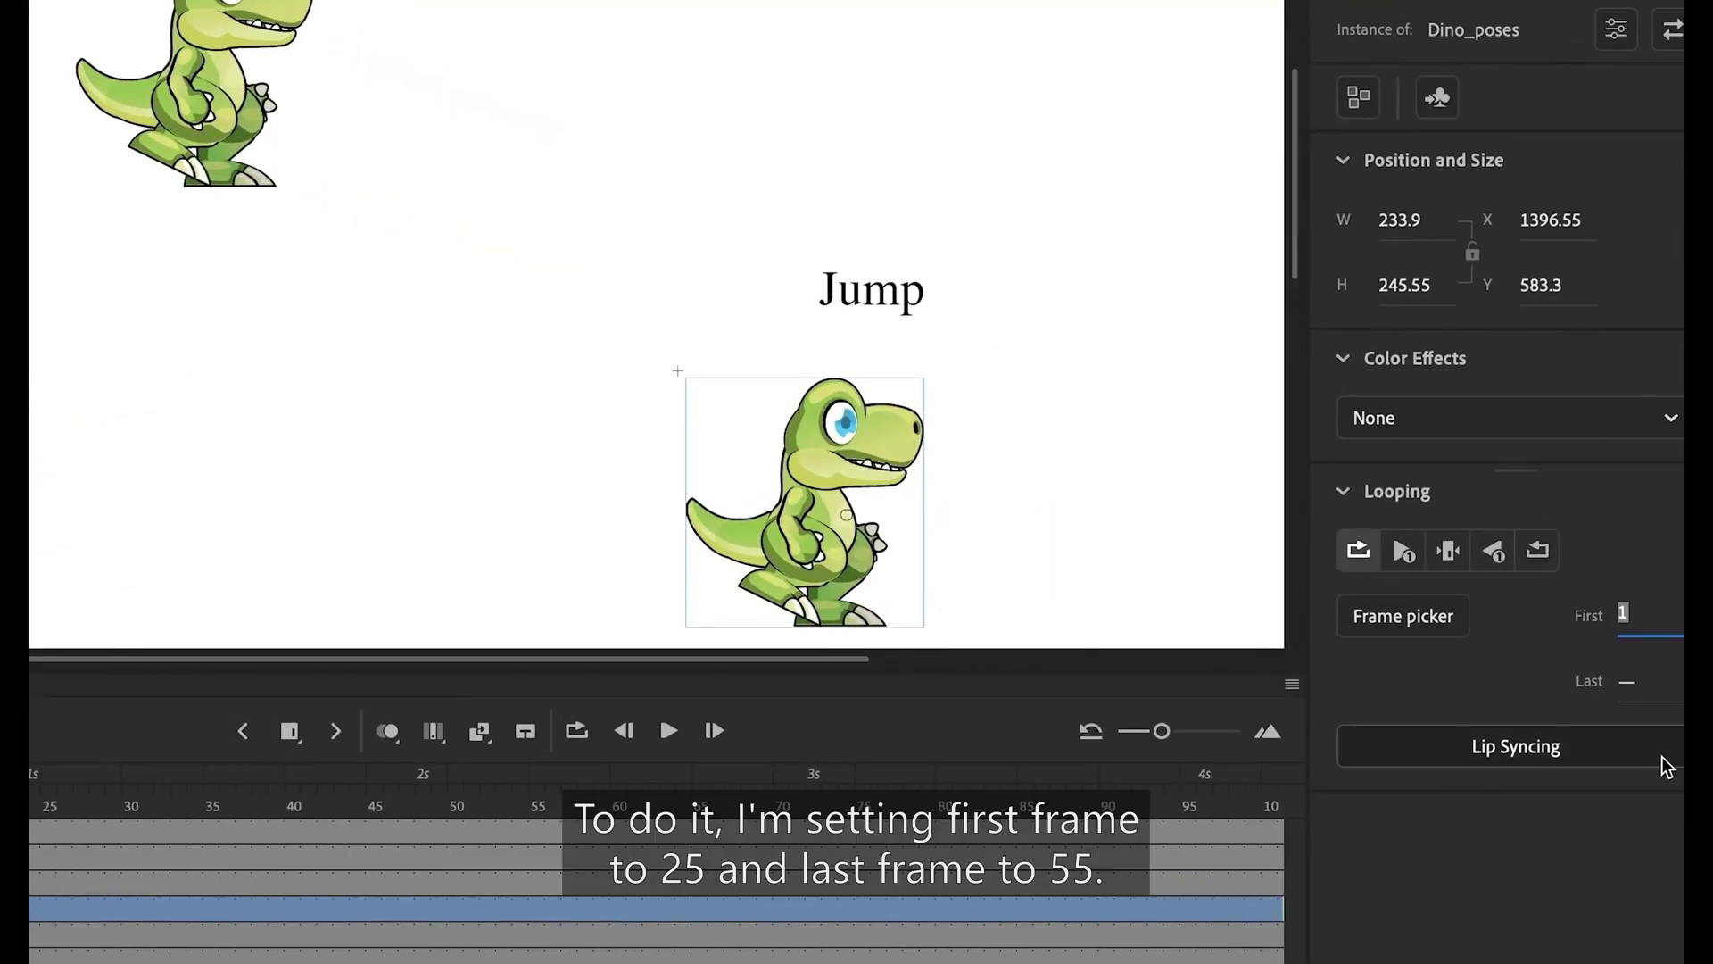
text(25)
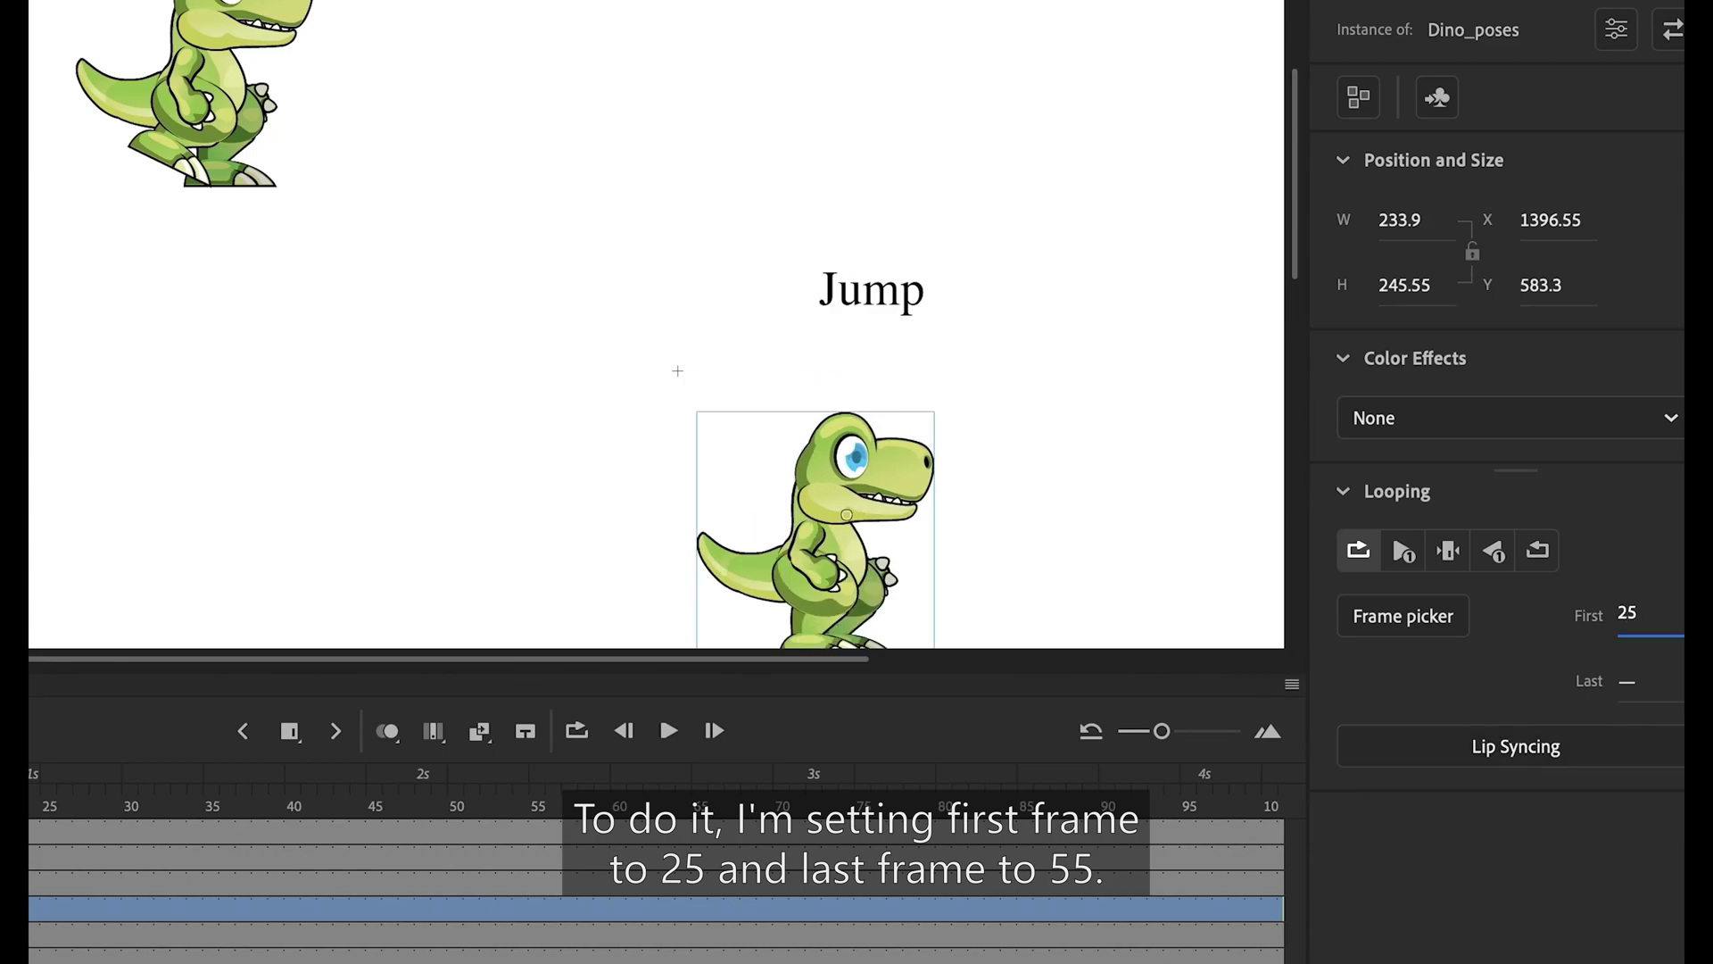
click(1631, 683)
key(BackSpace)
text(55)
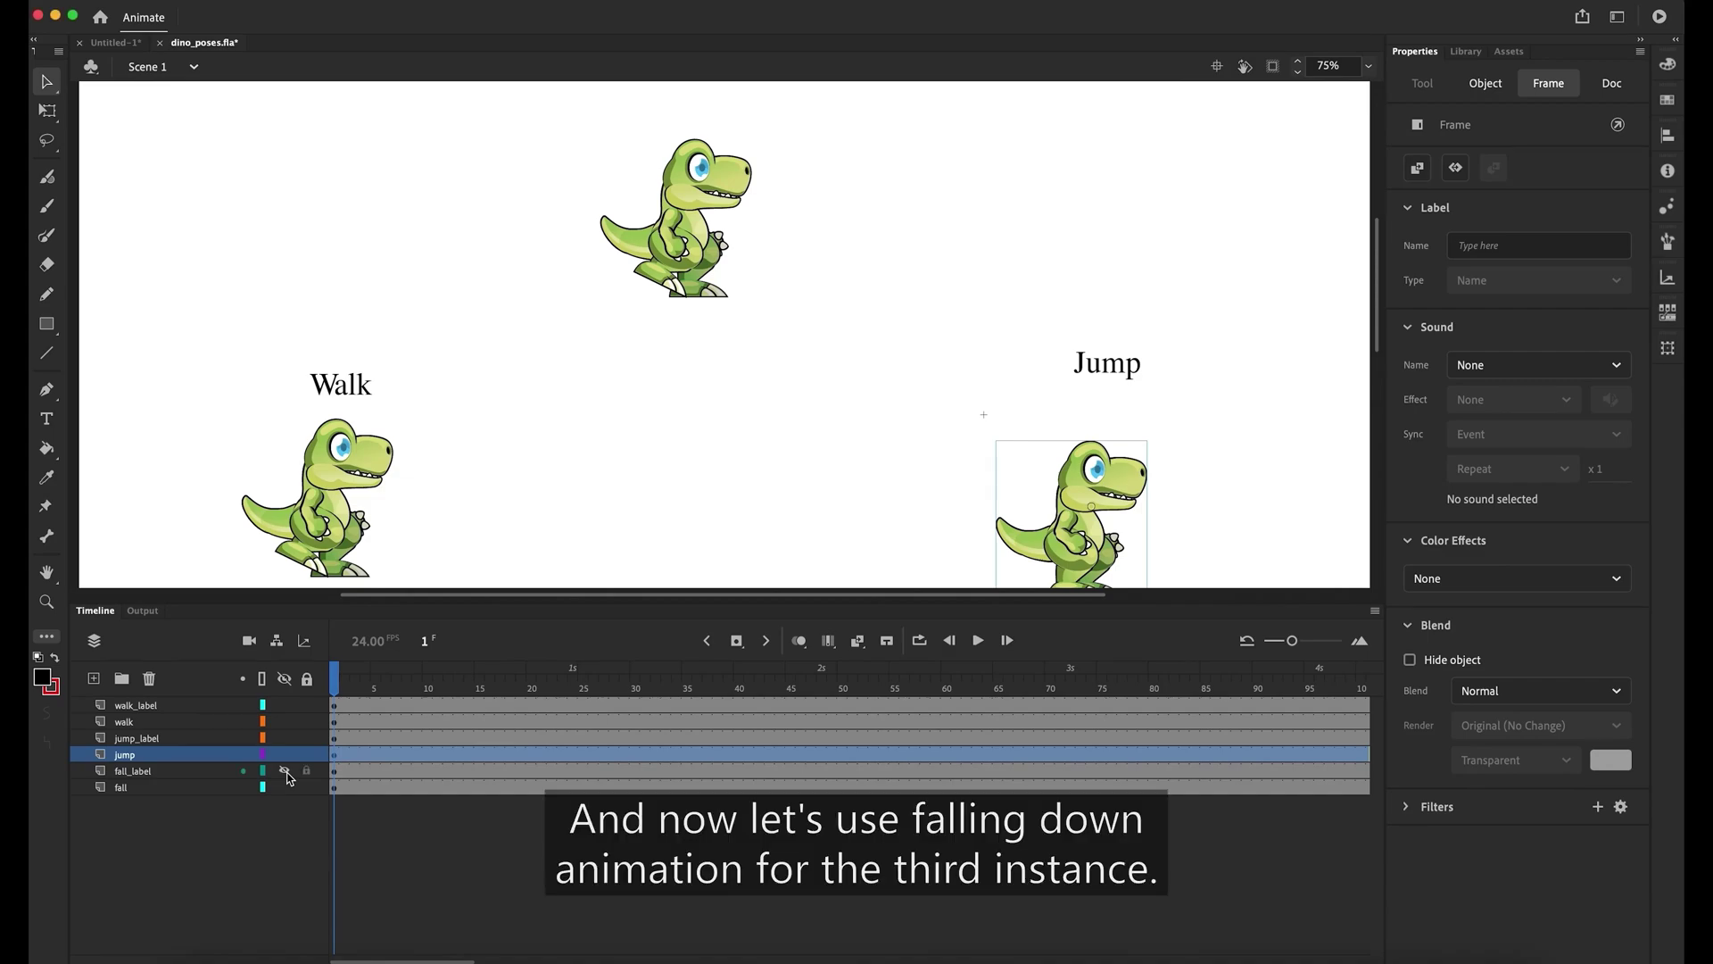
click(286, 772)
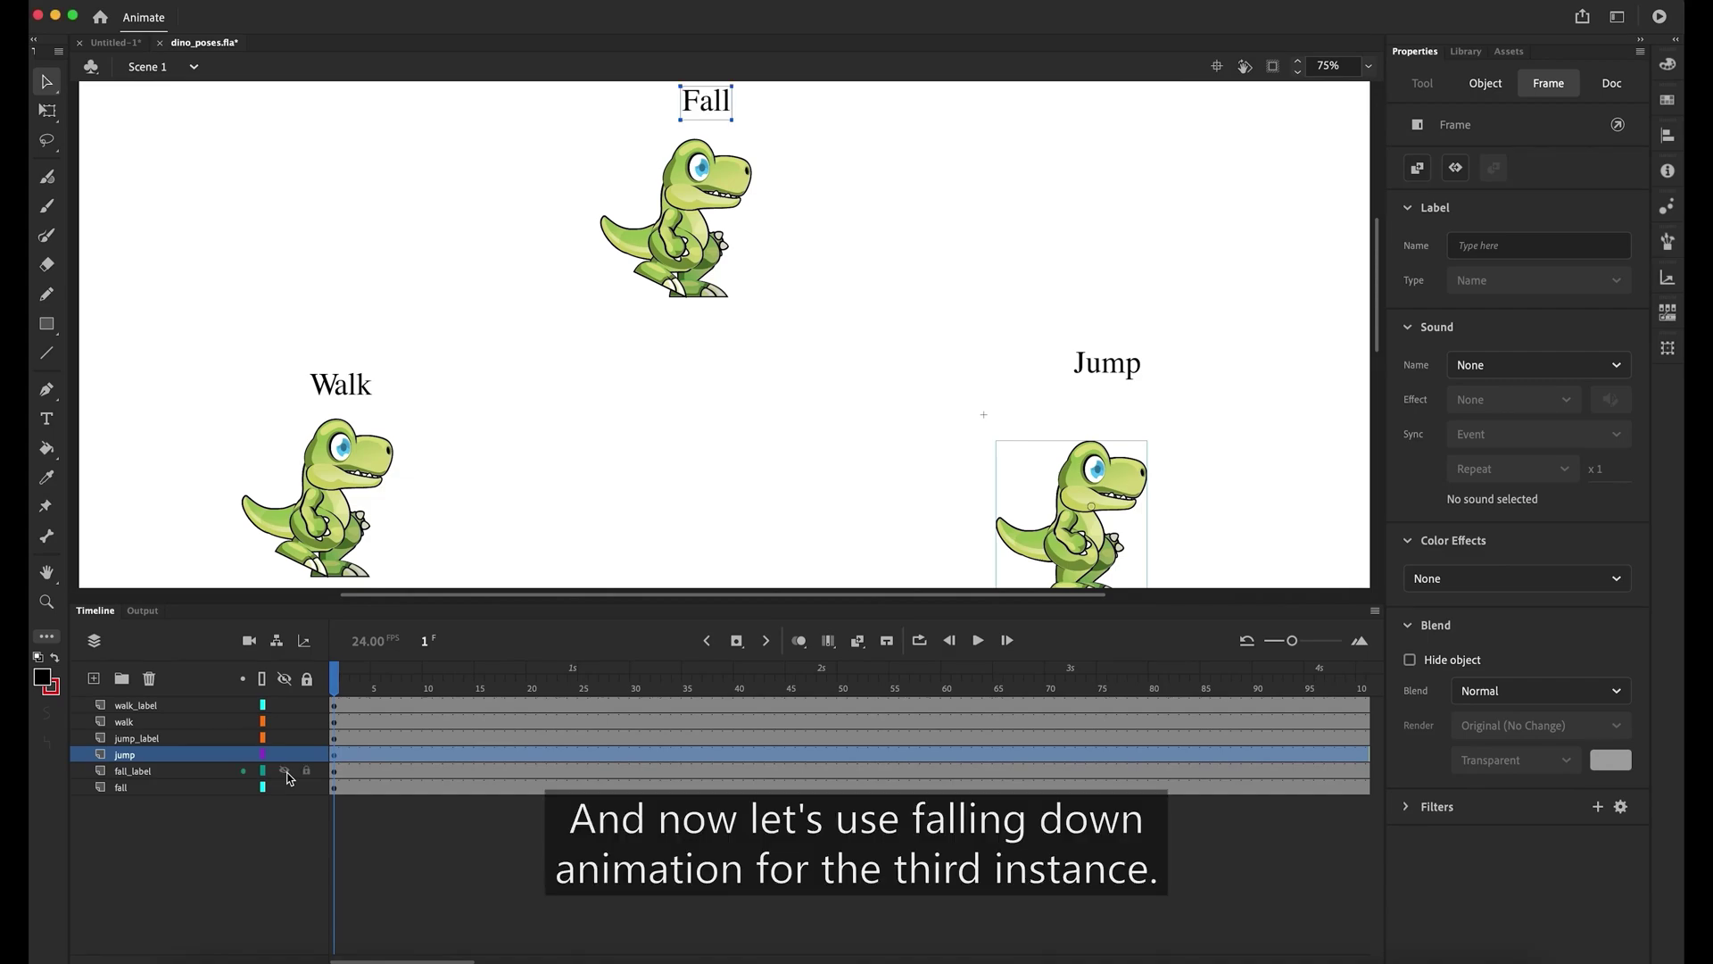
- Select the top dinosaur instance to bring up its looping settings
click(678, 276)
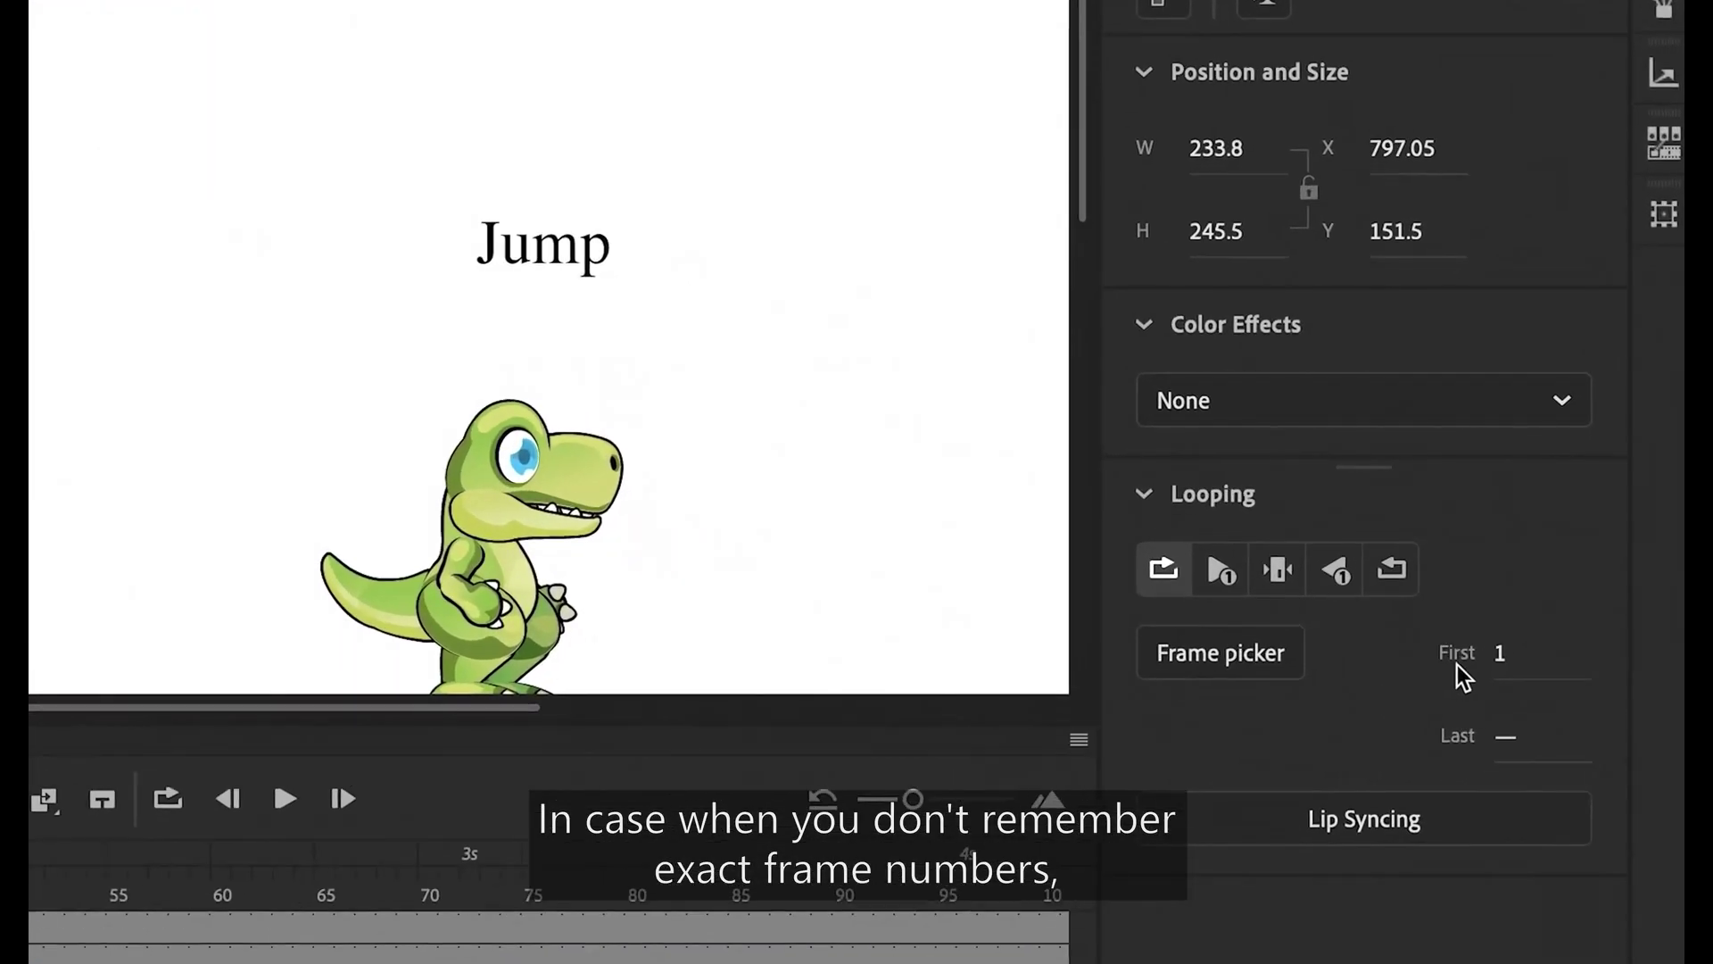
- In a floating Frame Picker filtered to Labels, set the top dino's first frame to 56 Dino_fall
click(1249, 666)
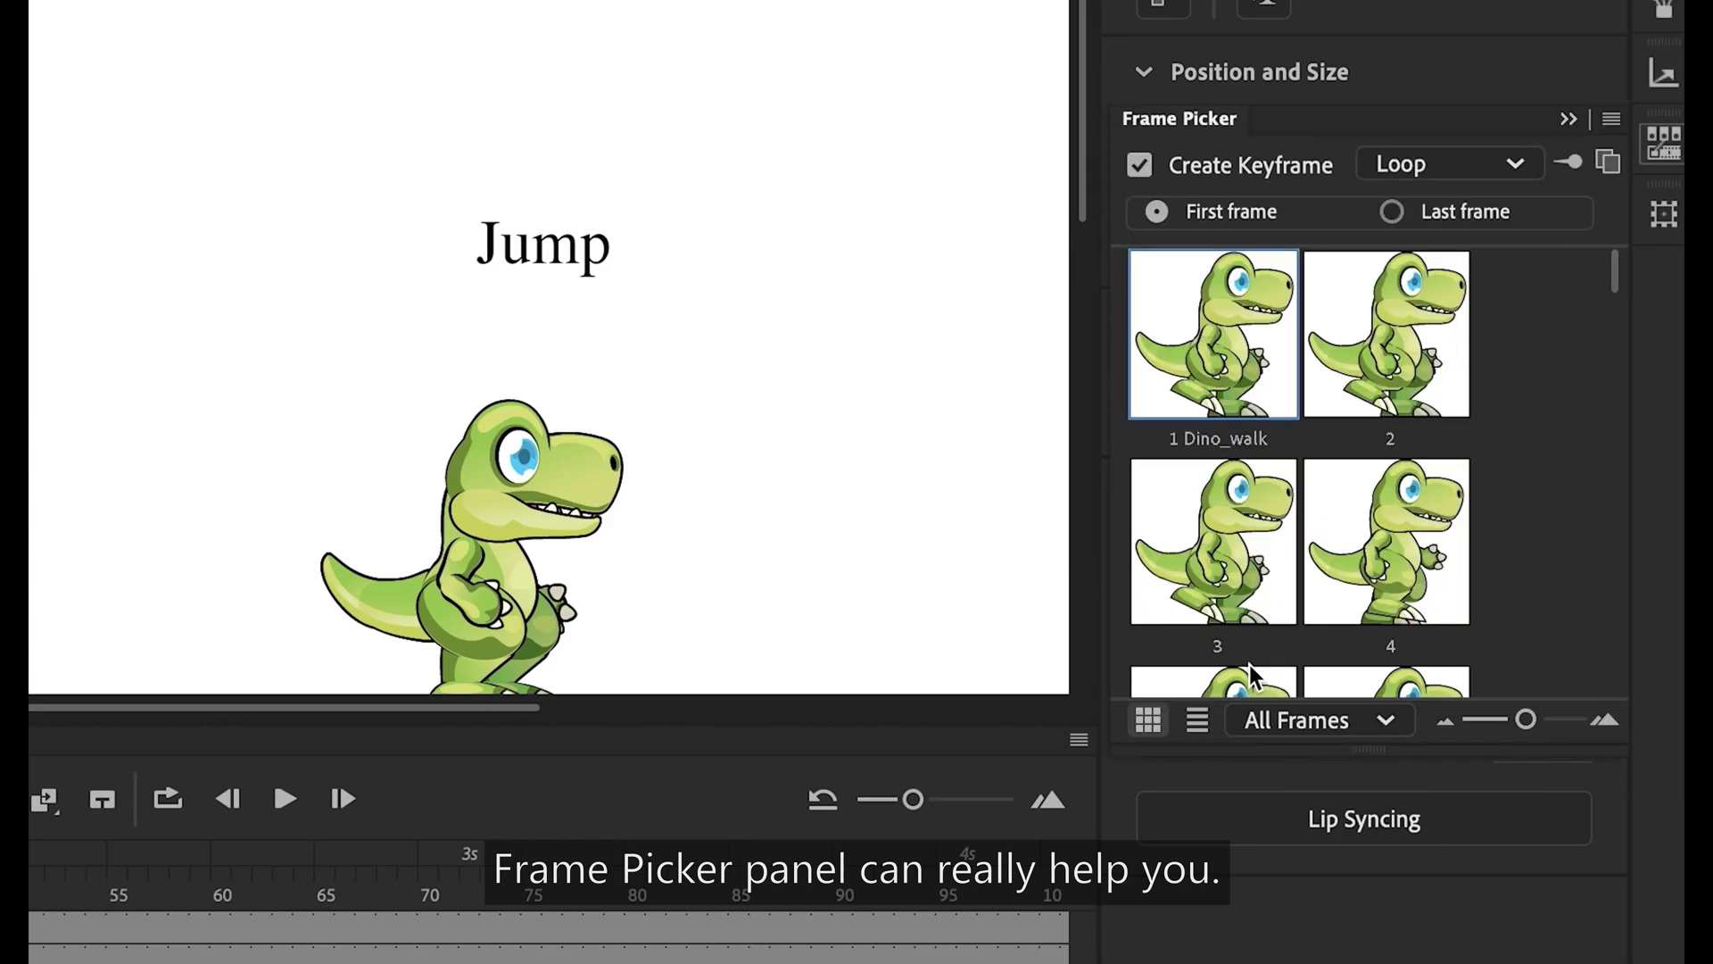
drag(1180, 139, 488, 0)
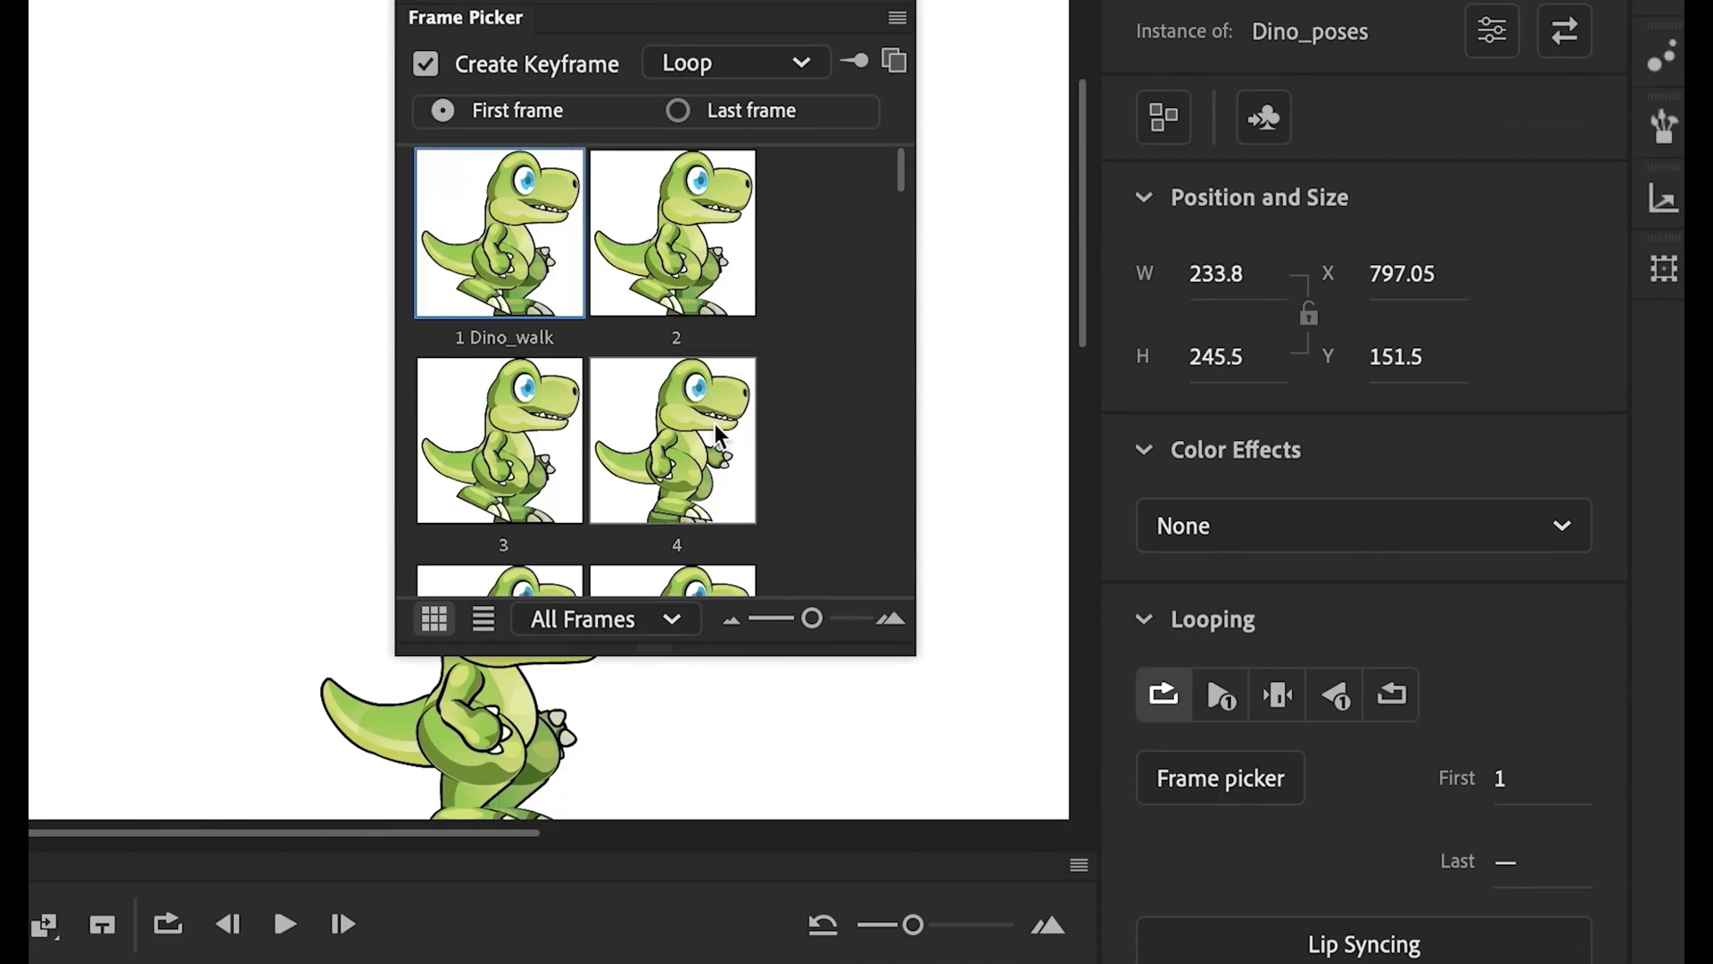
scroll(766, 409, down, 2)
scroll(765, 409, down, 3)
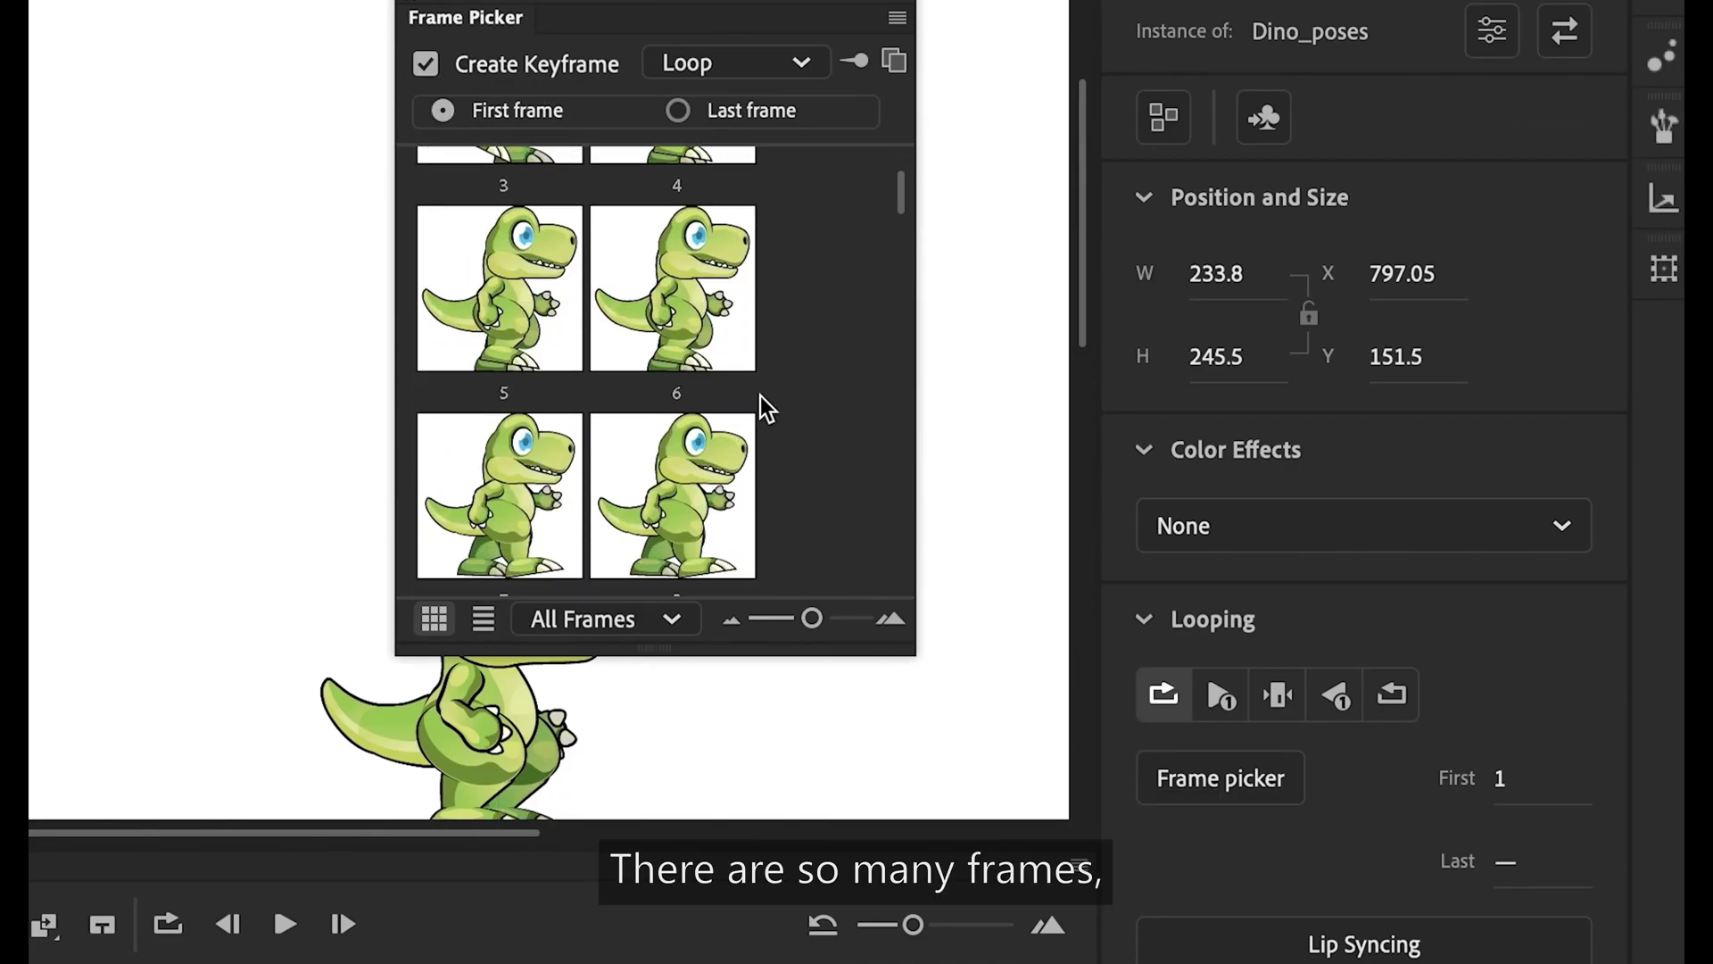
click(621, 621)
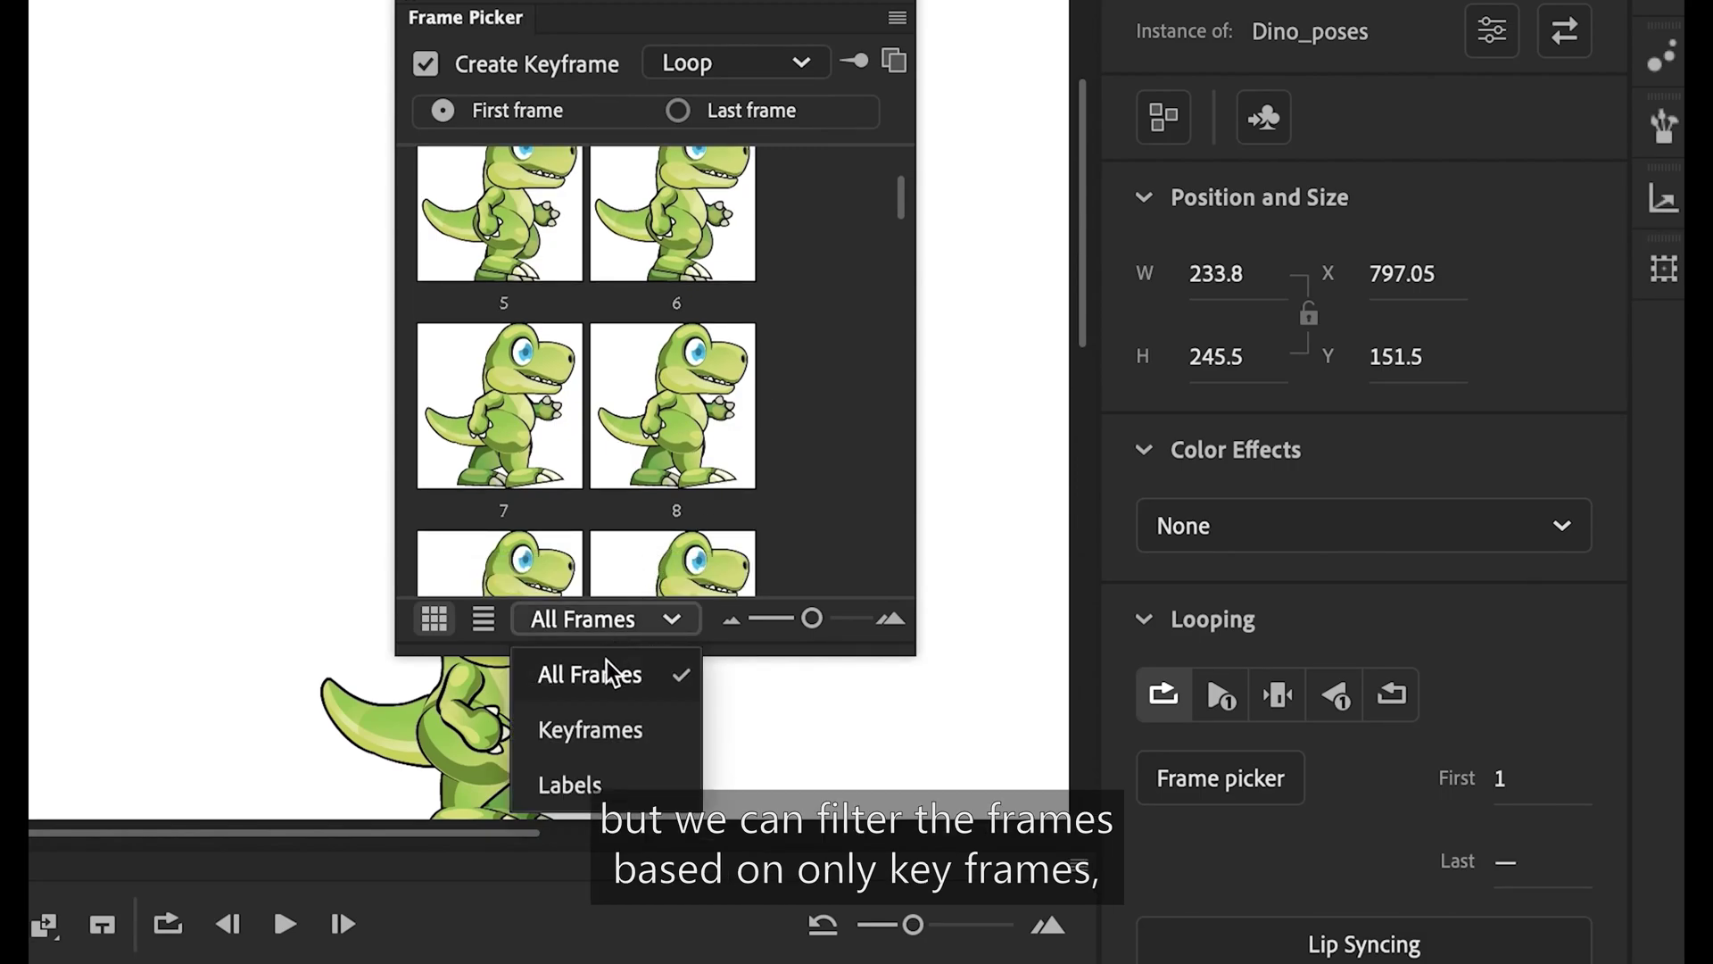
click(591, 731)
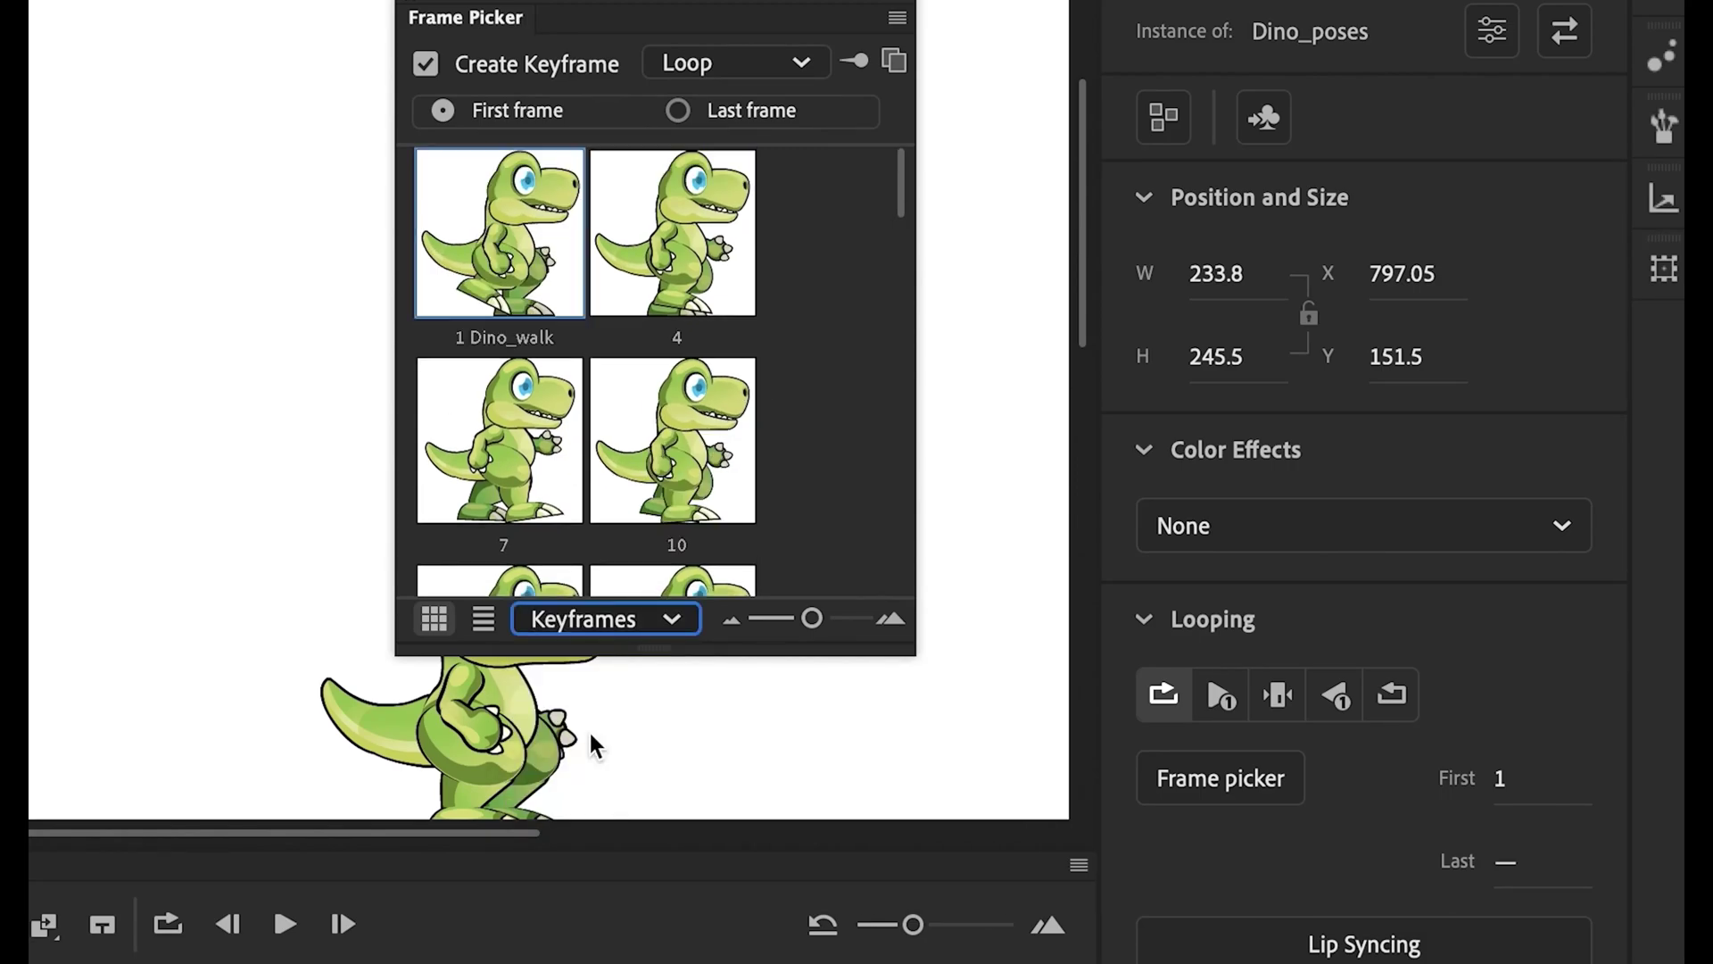
click(656, 635)
click(593, 783)
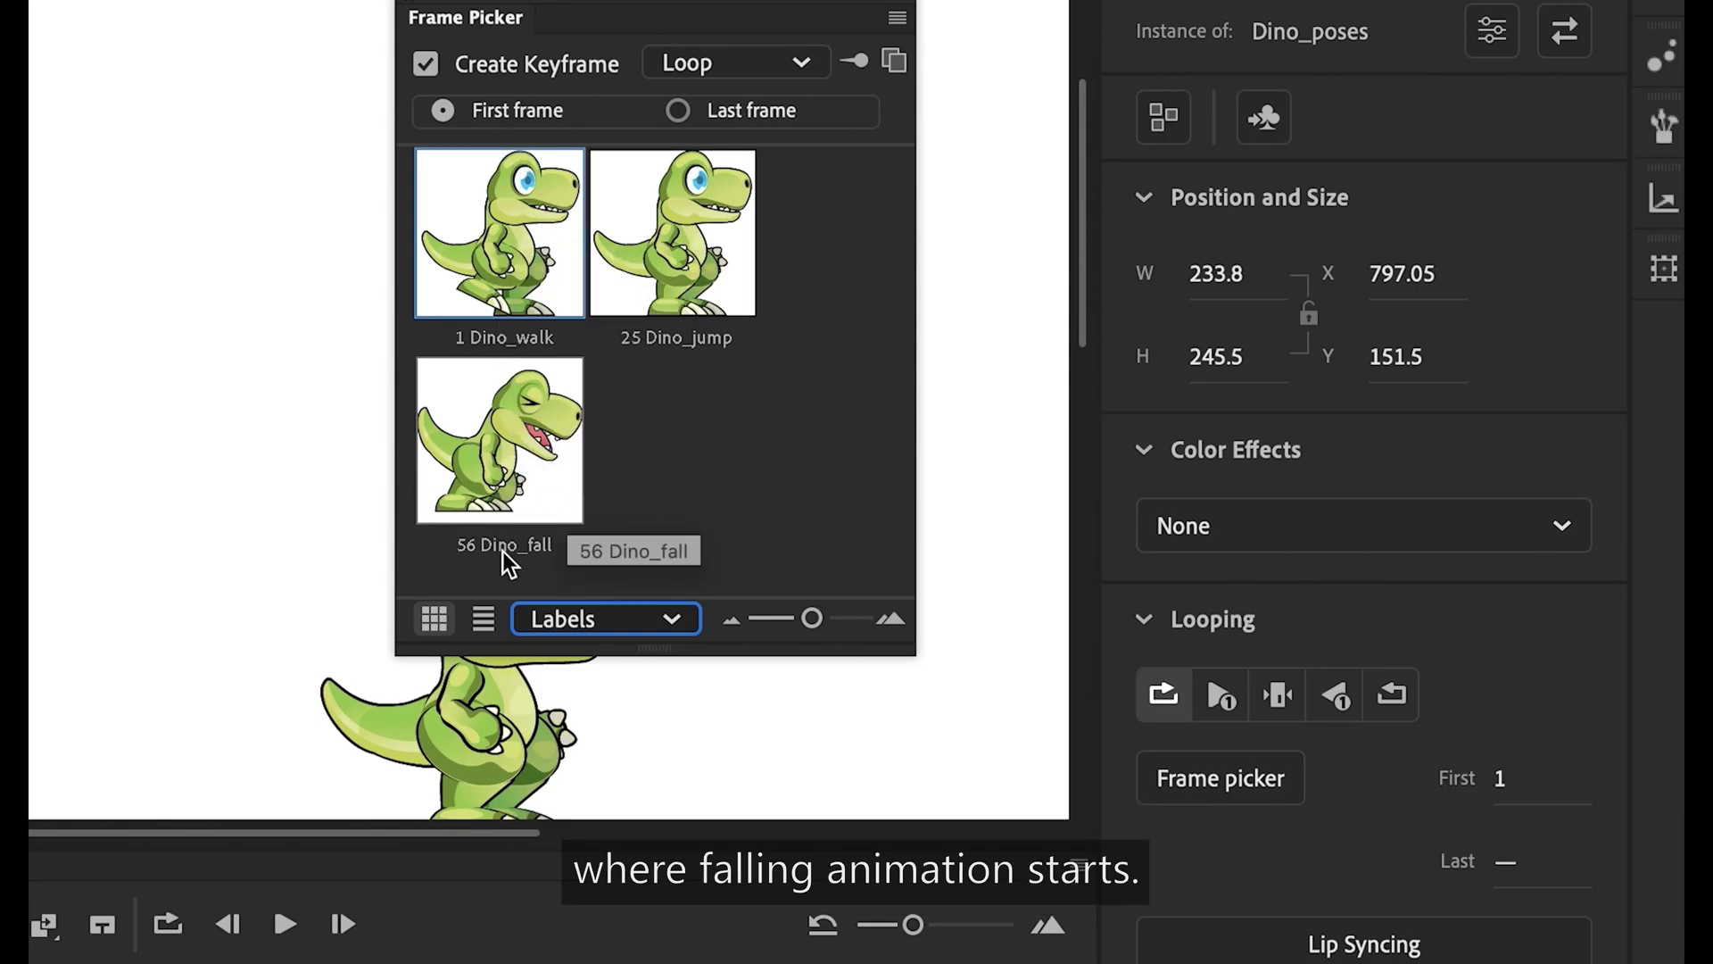
click(515, 469)
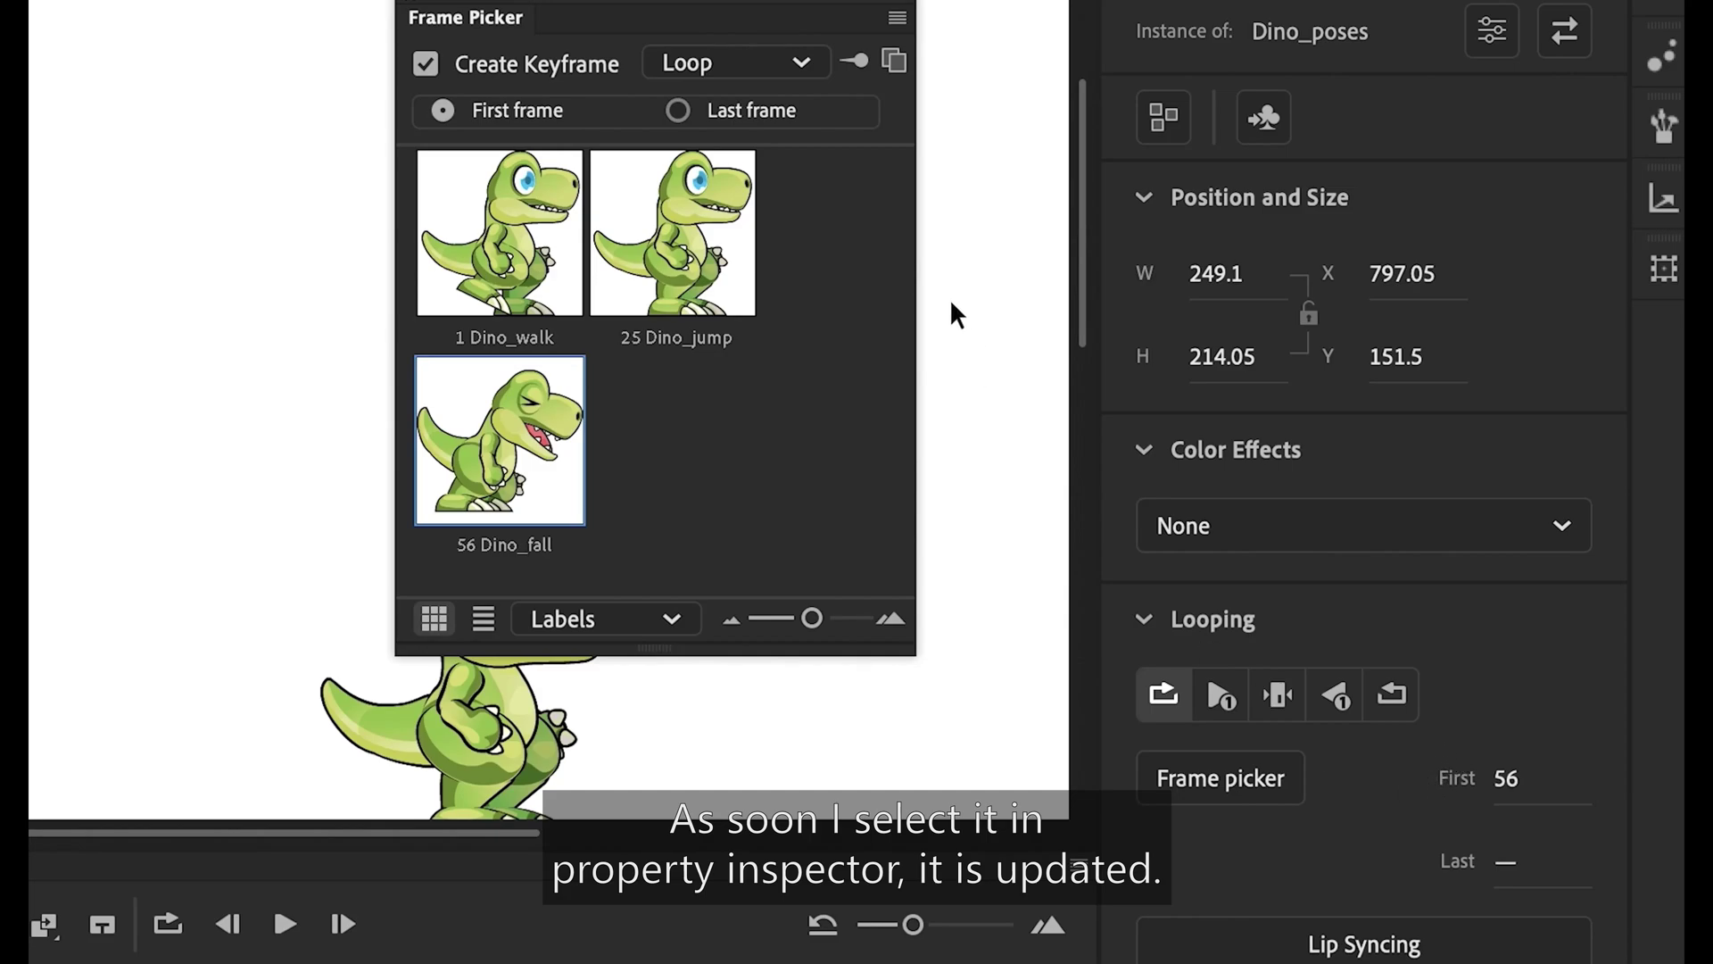
click(682, 116)
- Show all frames in the Frame Picker and set frame 67 as the loop's last frame
click(631, 619)
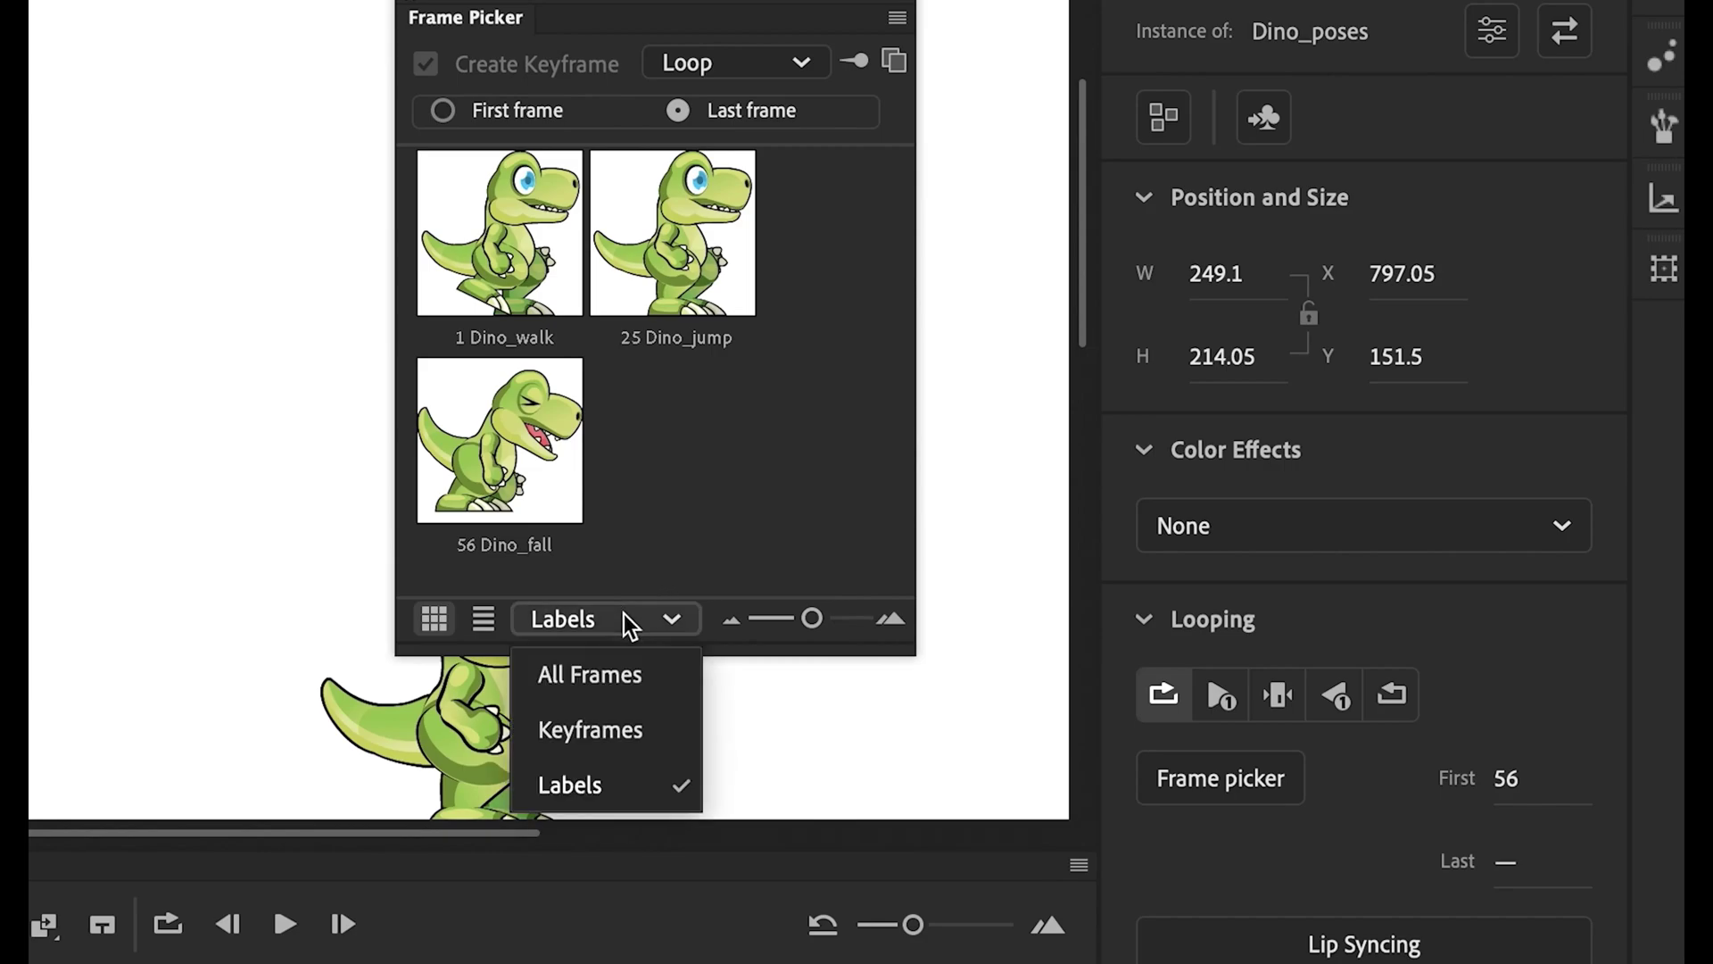
click(589, 675)
drag(906, 161, 902, 601)
click(480, 522)
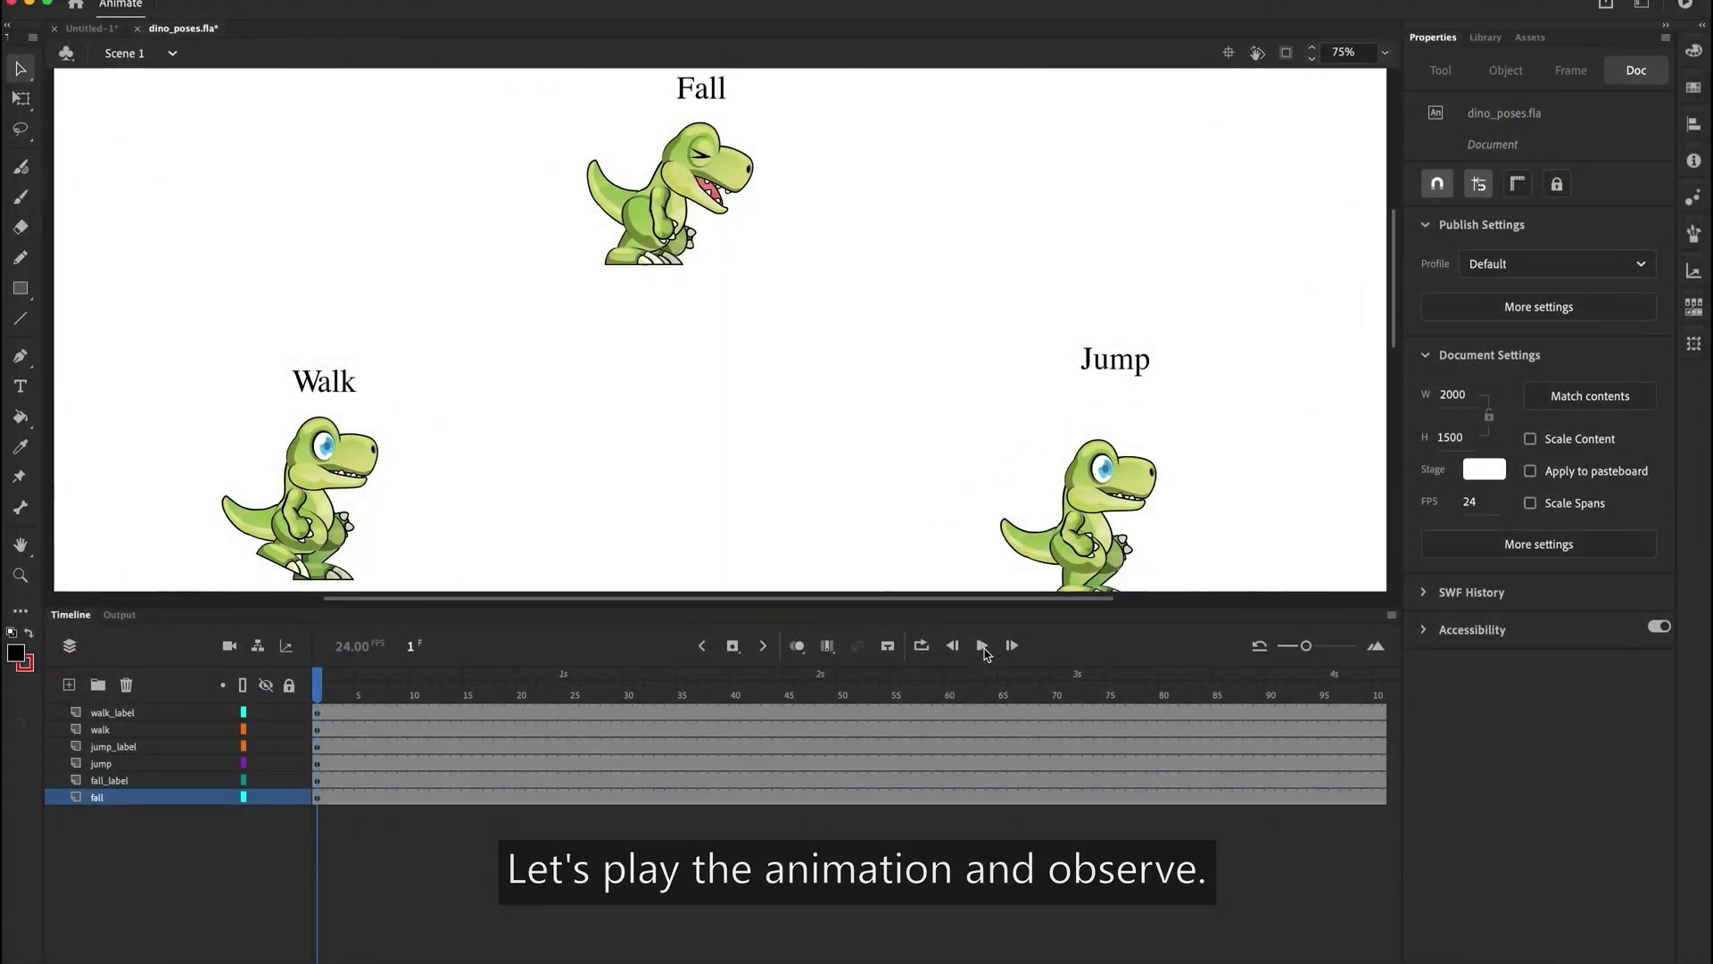
- Play the timeline to watch each dino loop its walk, jump or fall range
click(984, 650)
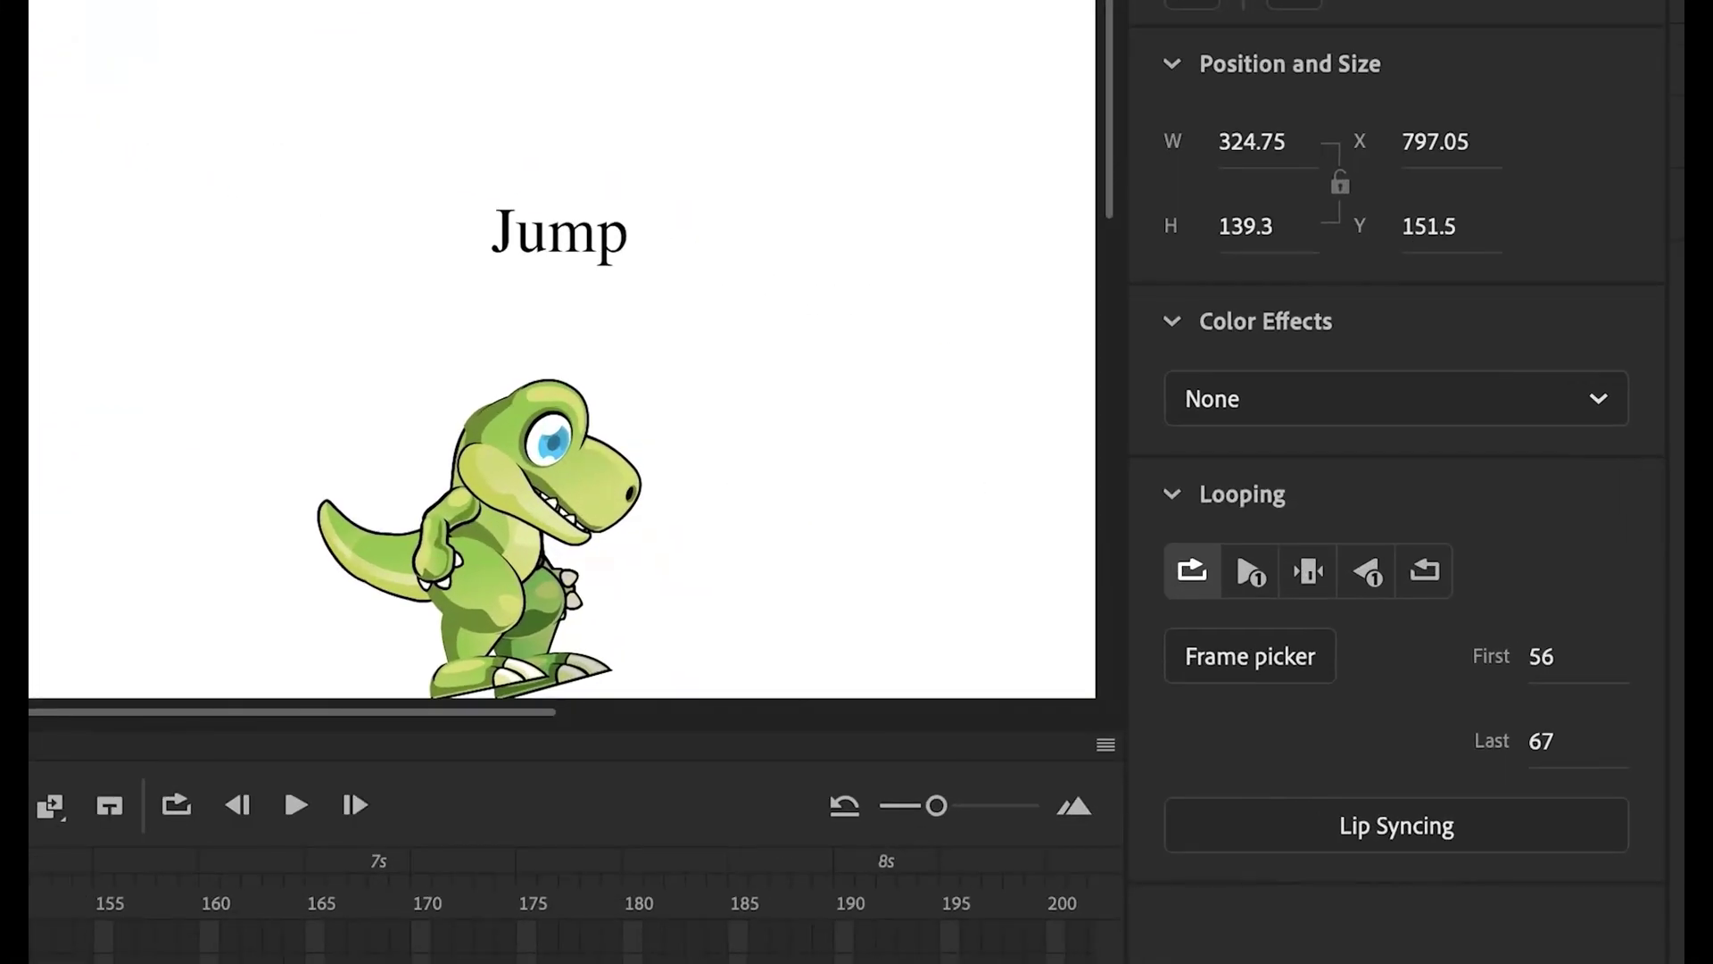
- Delete the Last loop value 67, leaving only first frame 56 set
click(1547, 750)
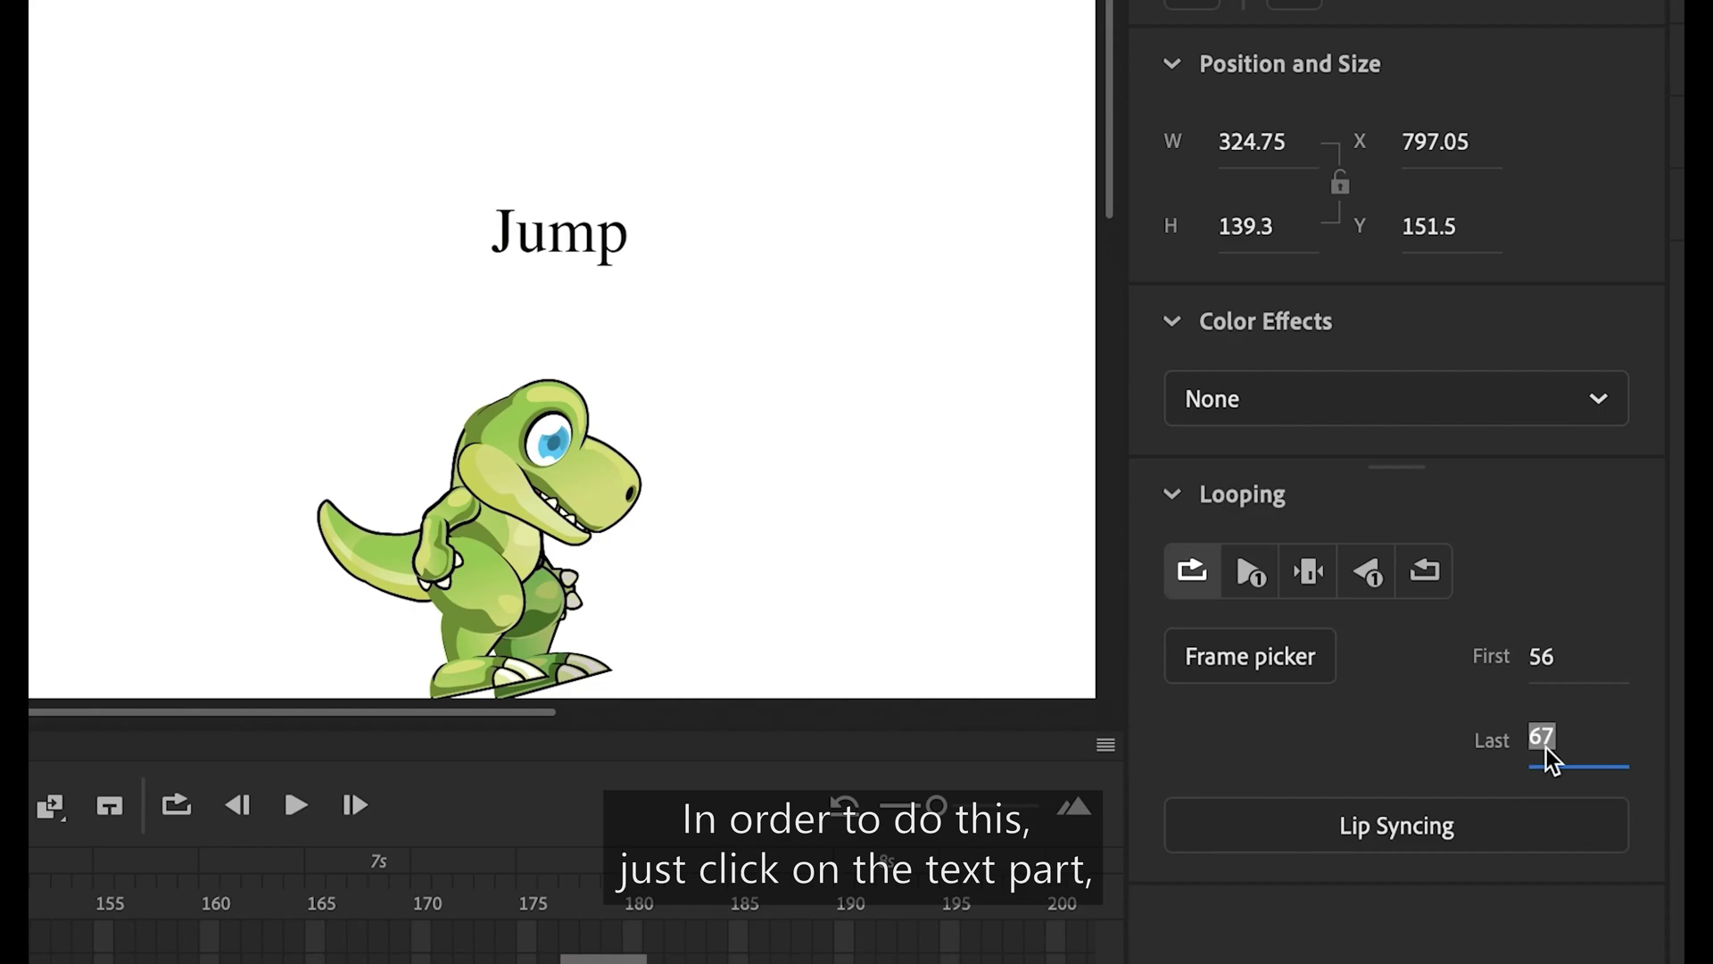
key(Delete)
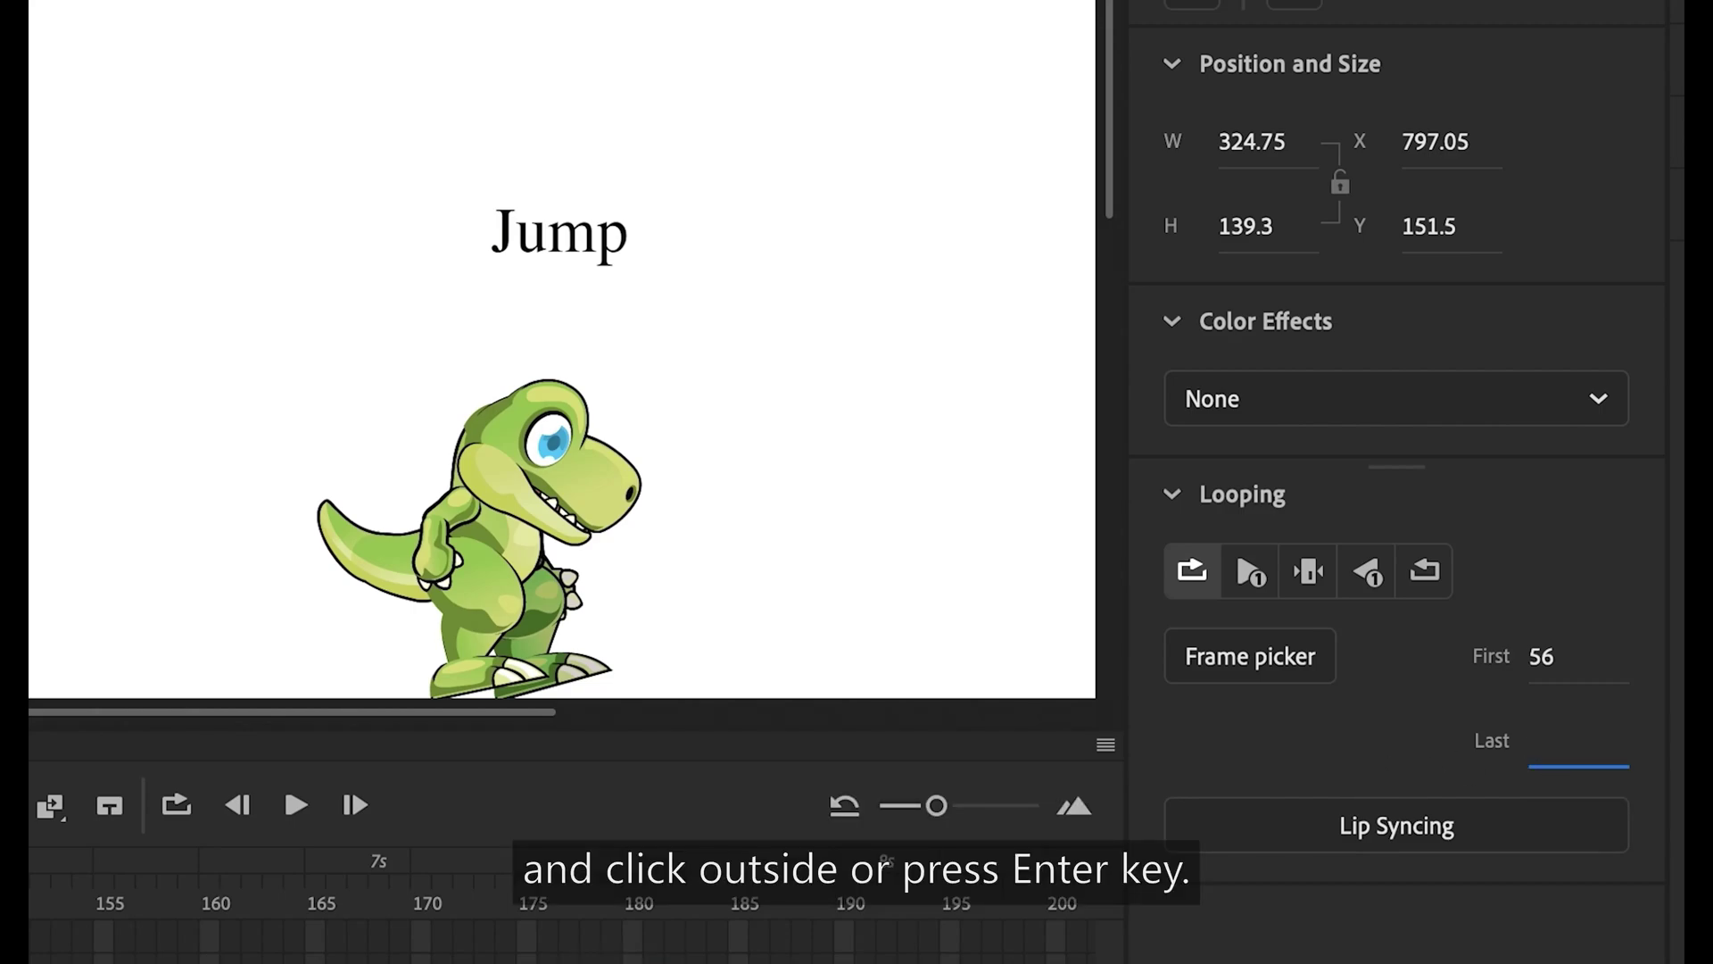
key(Return)
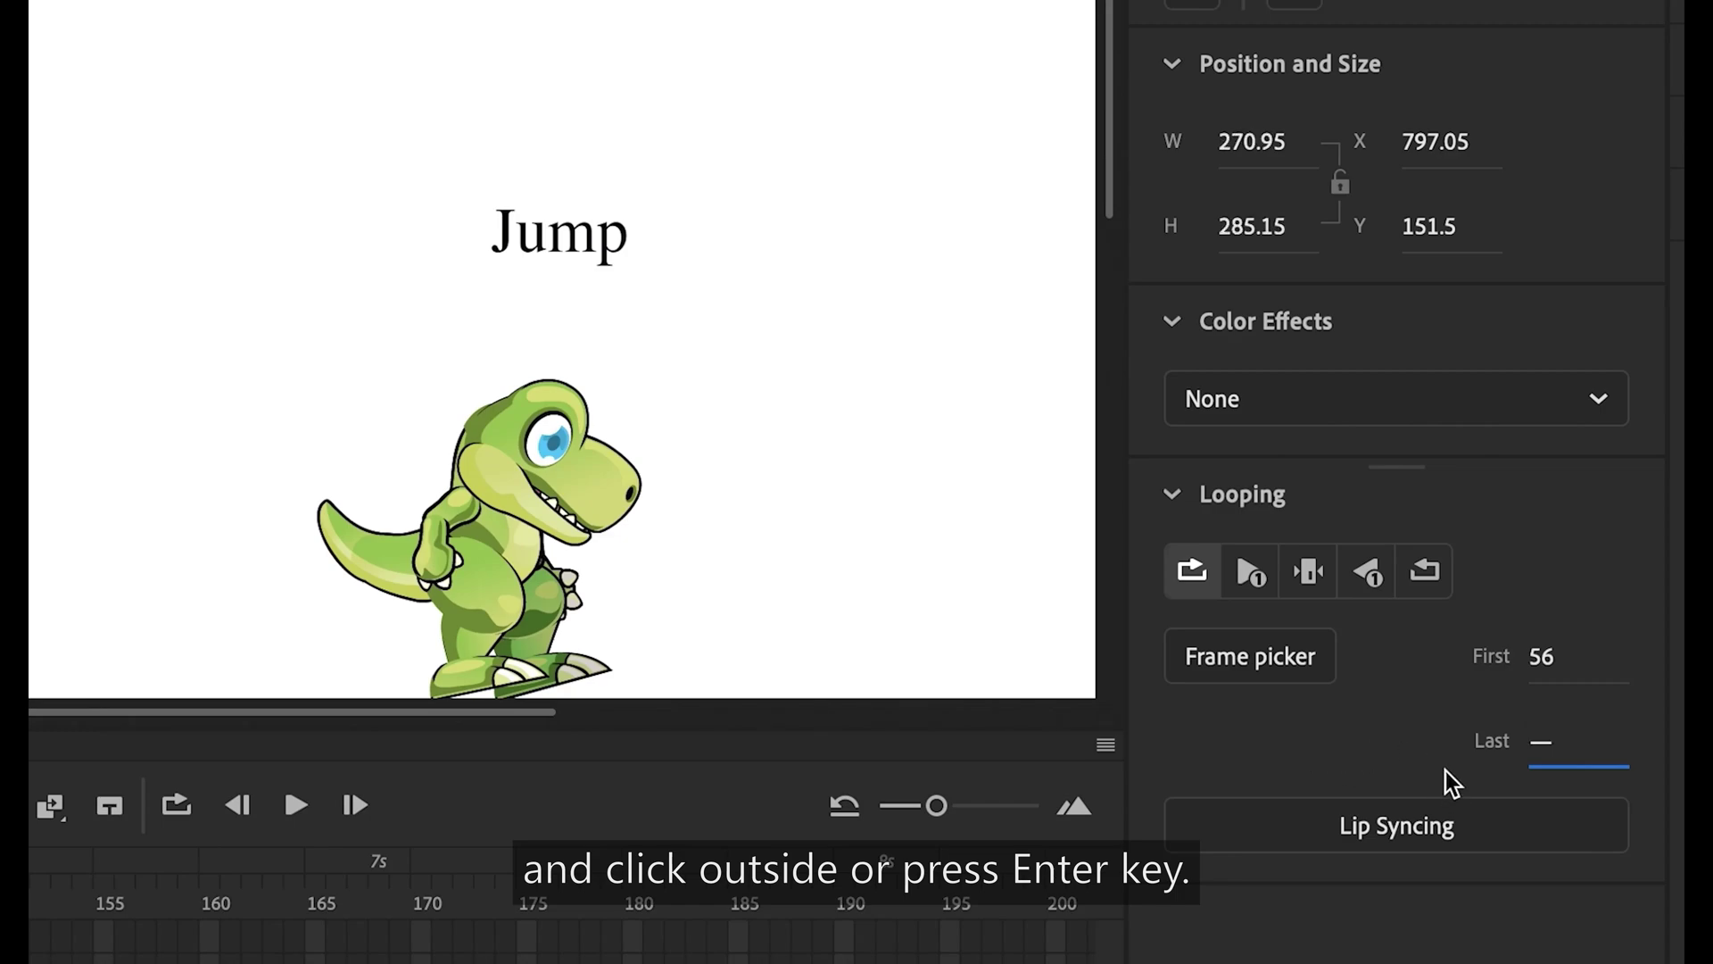